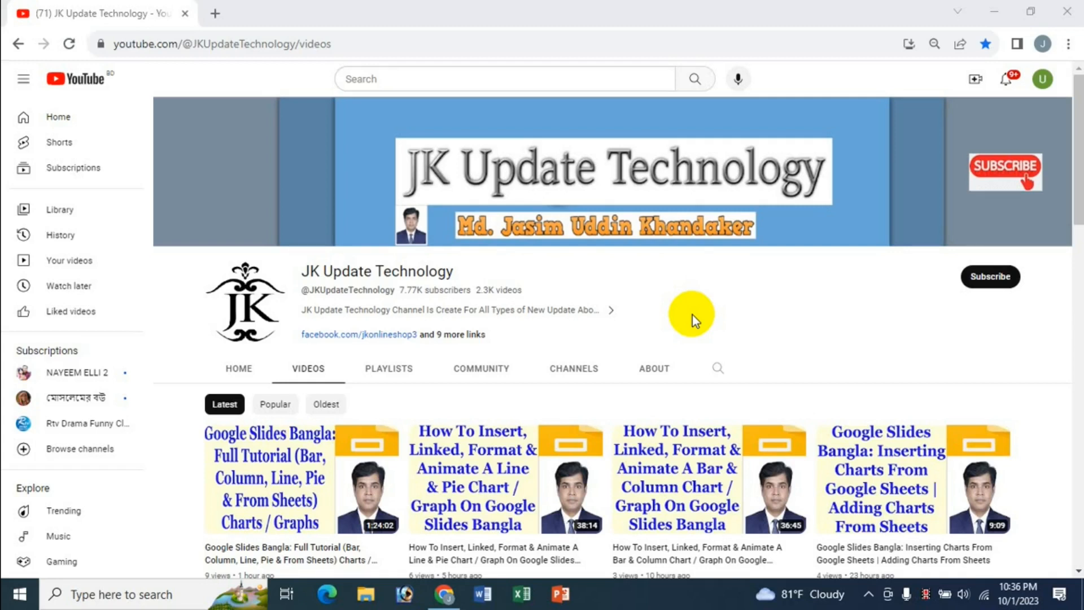
Step: Open a new browser tab next to the YouTube channel page
left_click(214, 14)
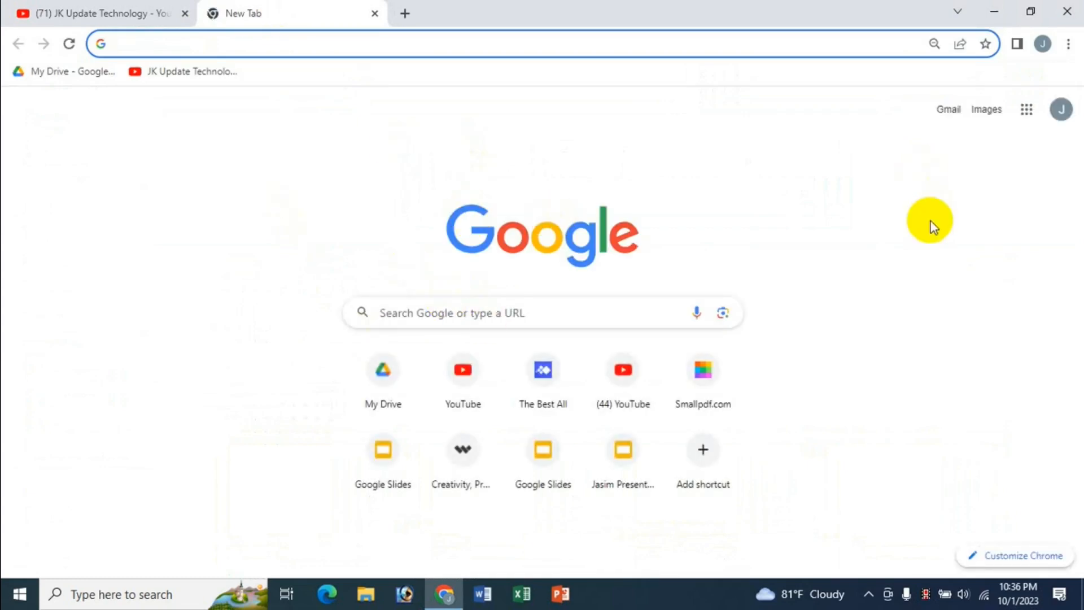
Step: Launch Google Slides from the Google apps grid
left_click(1027, 109)
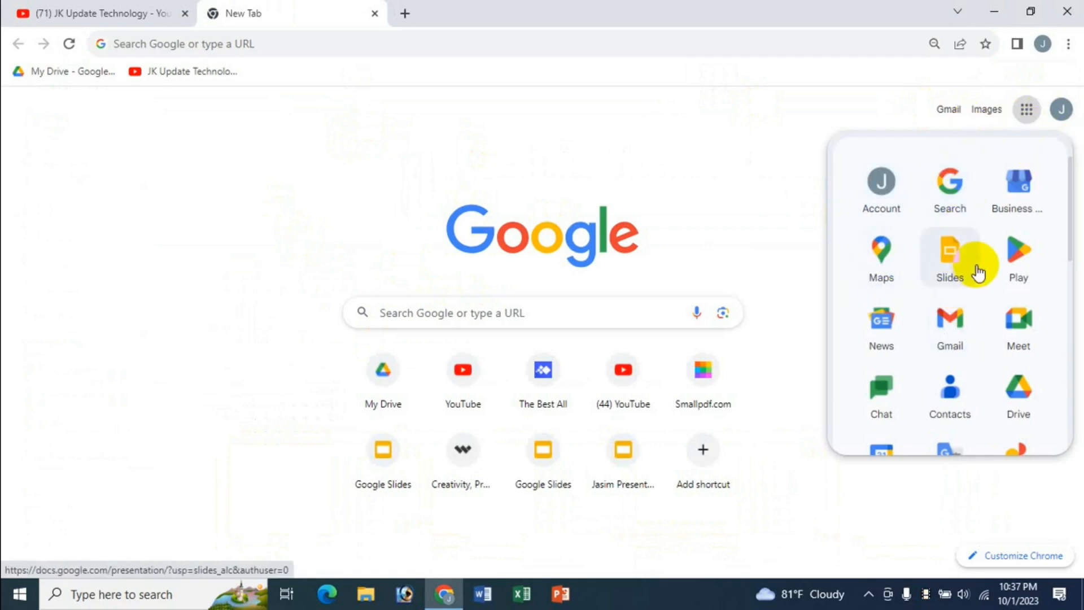
left_click(948, 282)
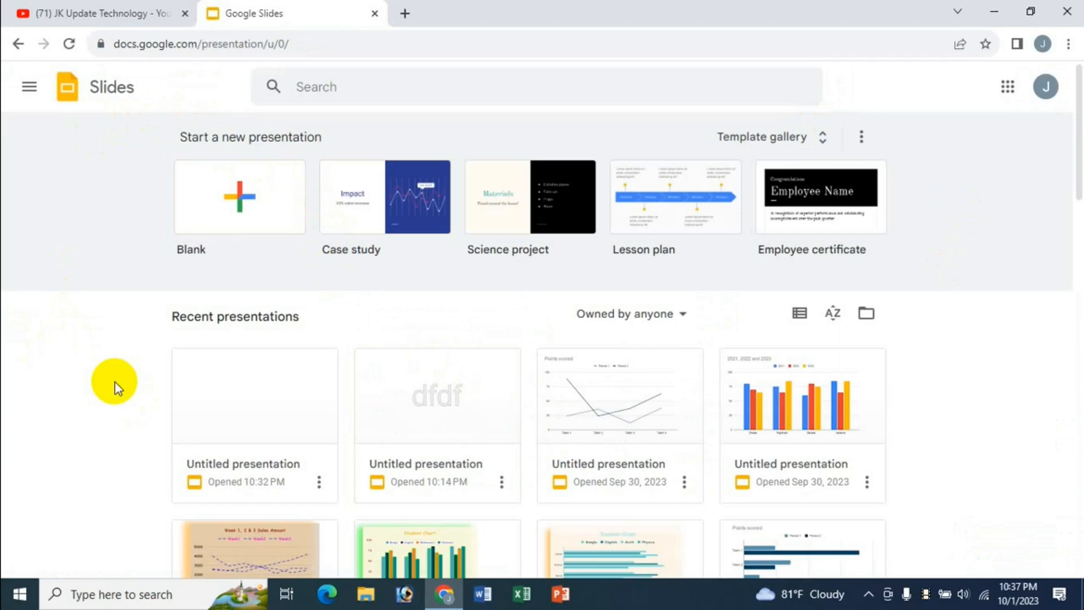
Step: Start a blank presentation and dismiss the Themes panel
scroll(632, 457, "down", 3)
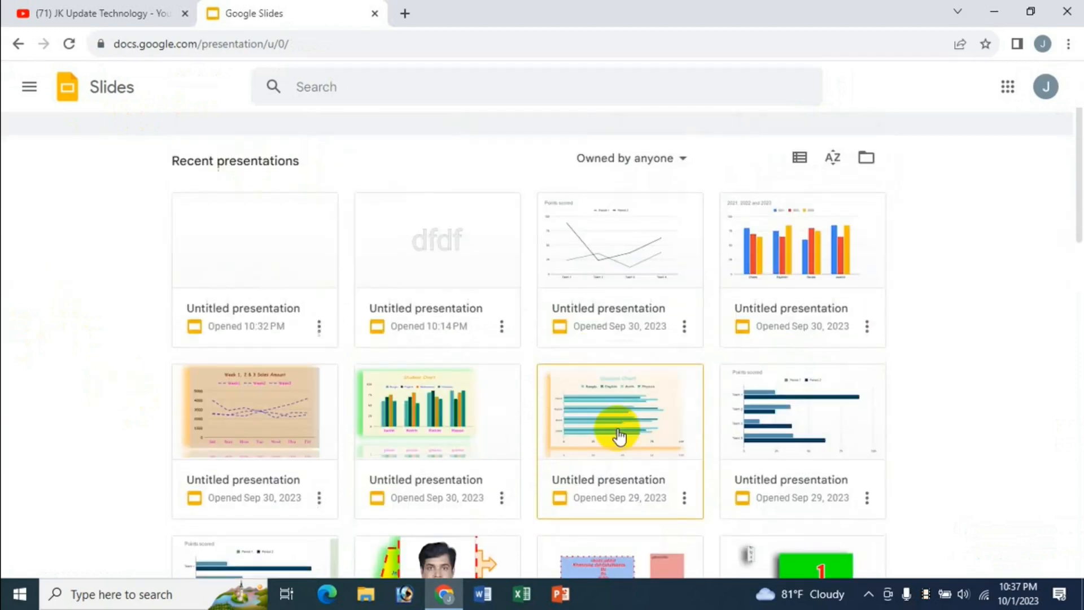
scroll(619, 460, "up", 3)
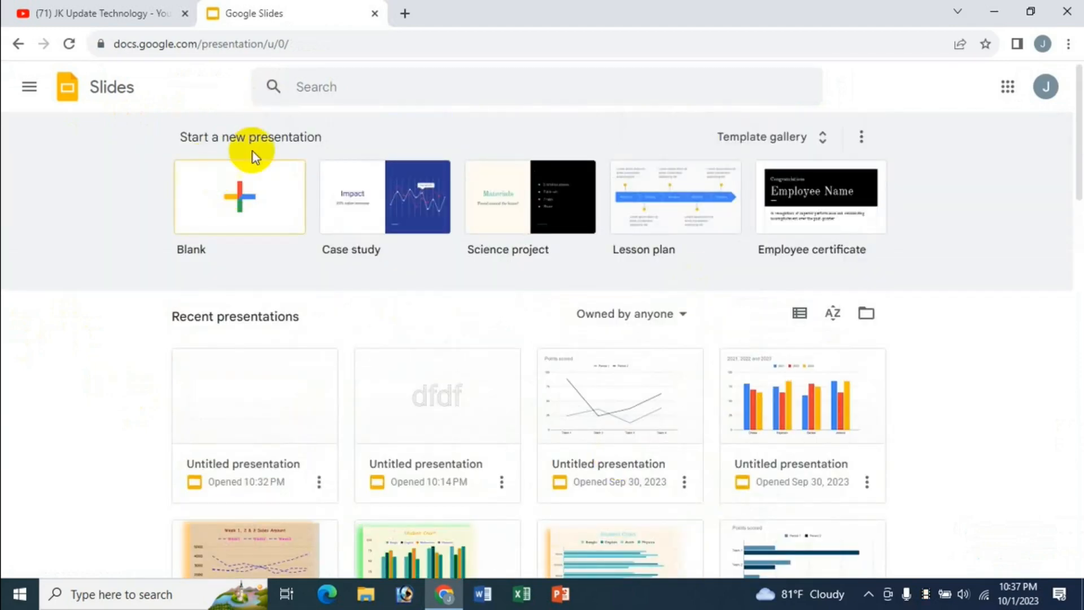
left_click(240, 199)
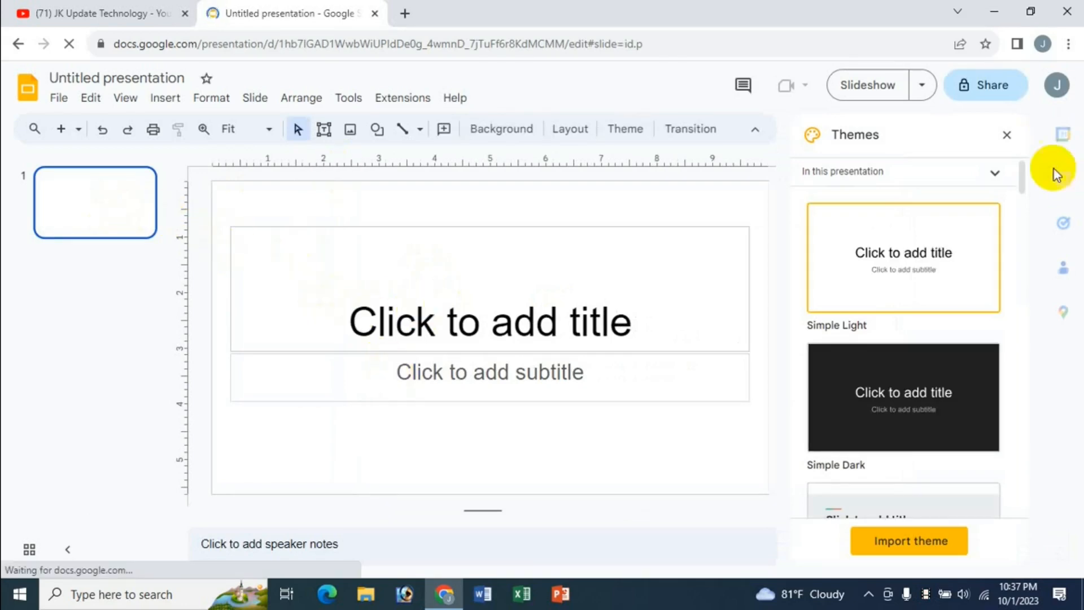
left_click(1007, 136)
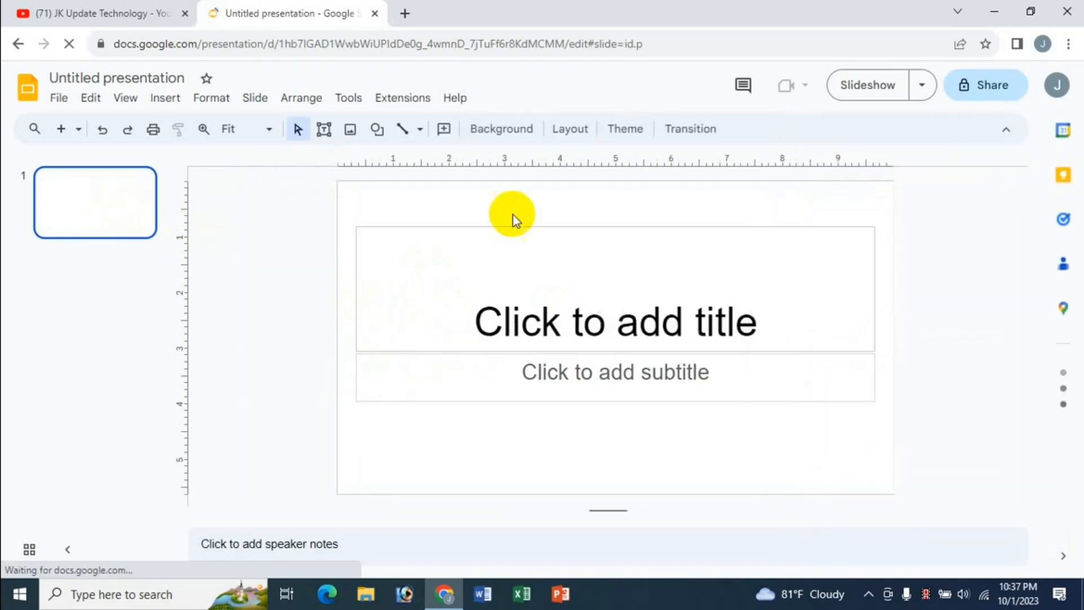
Step: Delete the title and subtitle placeholders from the first slide
left_click(600, 229)
key("Delete")
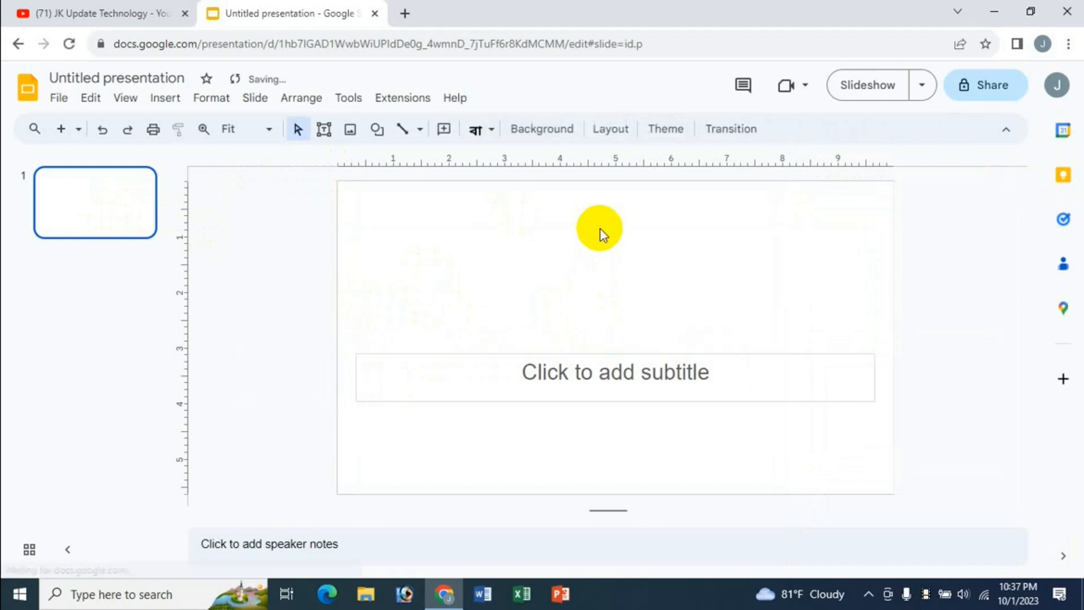
left_click(601, 355)
key("Delete")
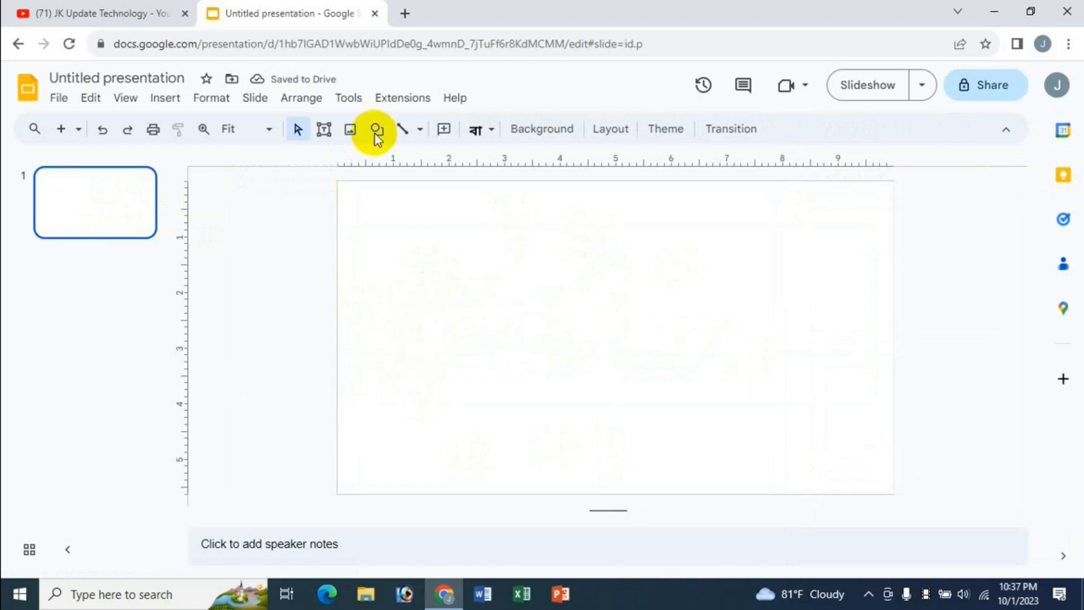
Step: Insert WordArt with the person's name on line one and 'Dhaka, bangladesh' on line two
left_click(166, 101)
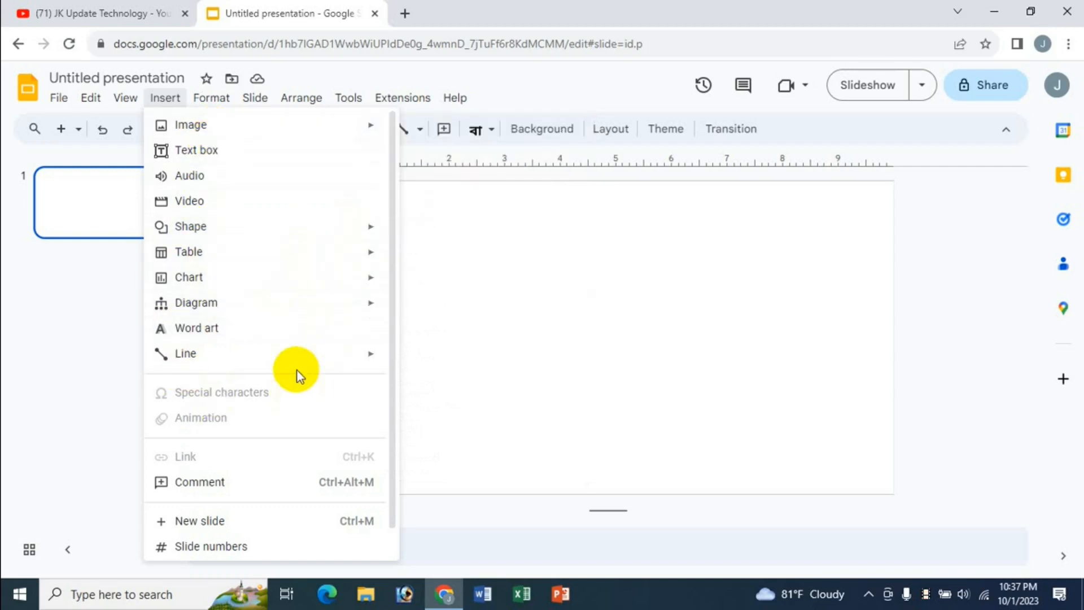
left_click(210, 331)
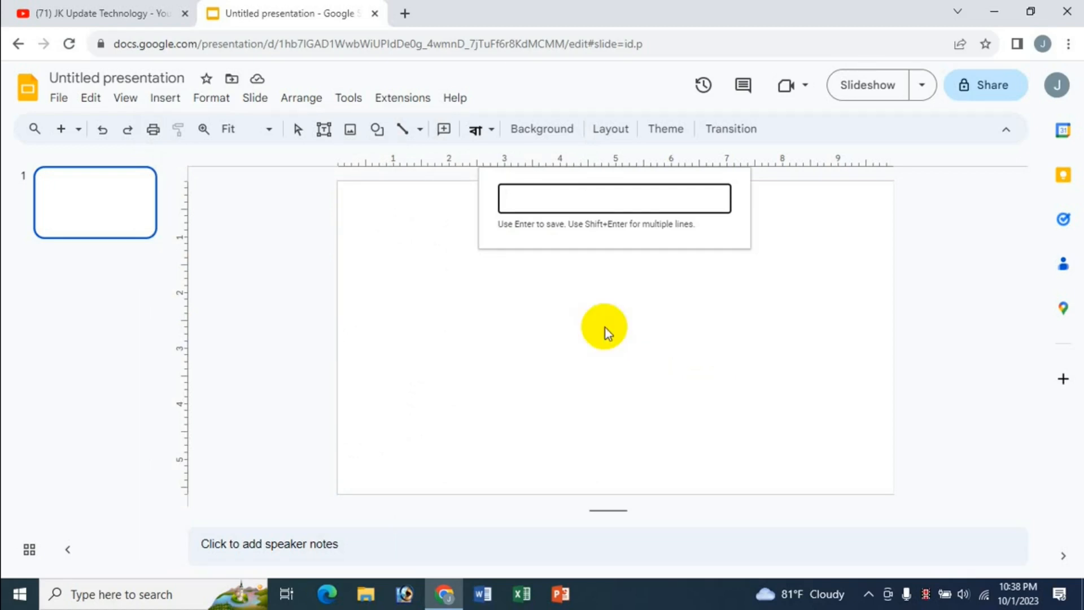
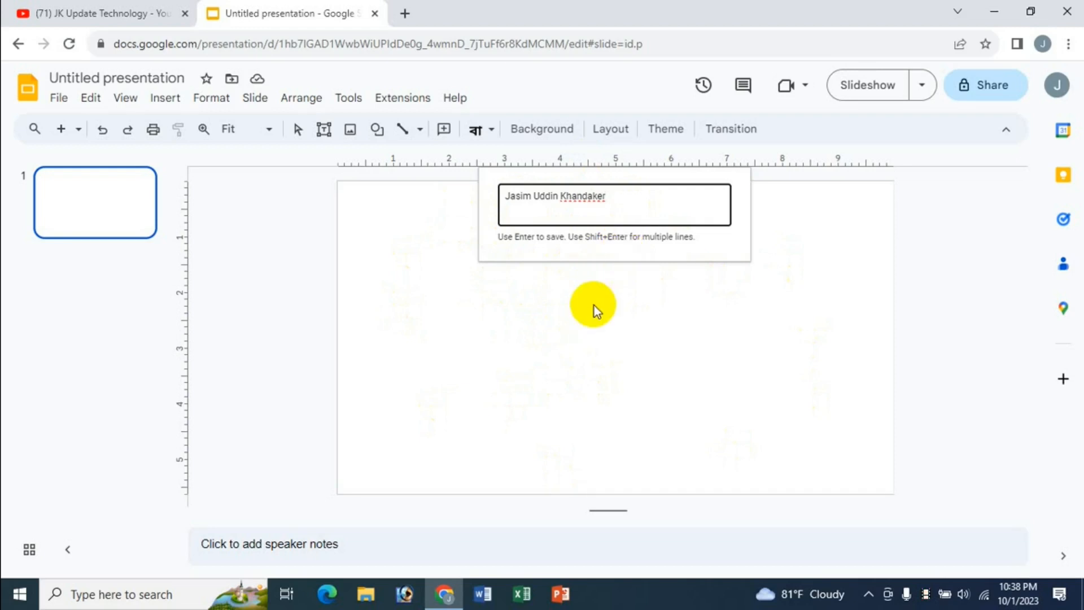
key("shift+Return")
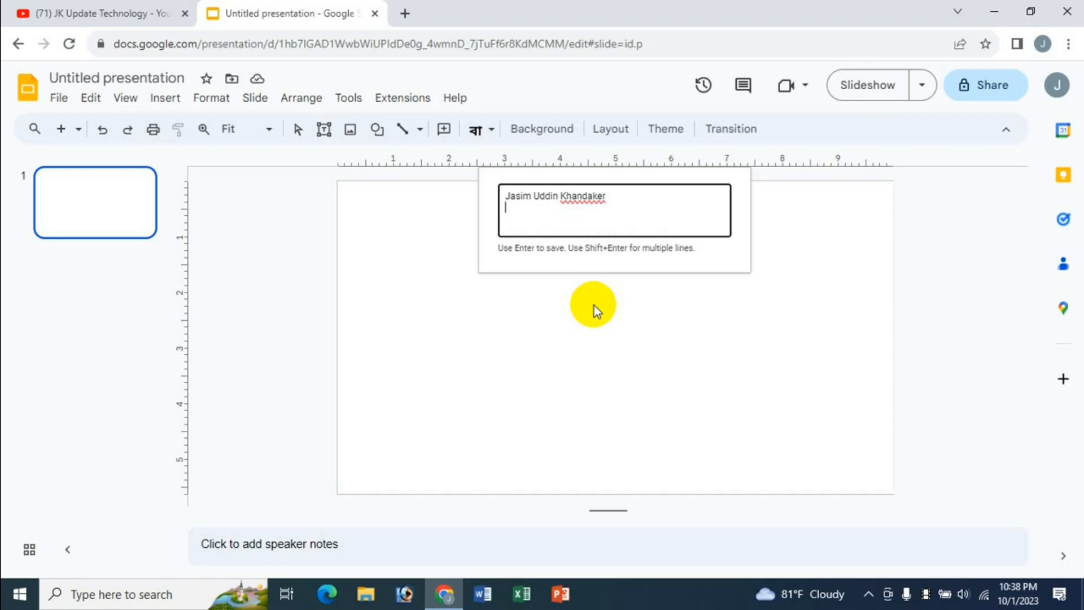
type("Dhaka, bangladesh")
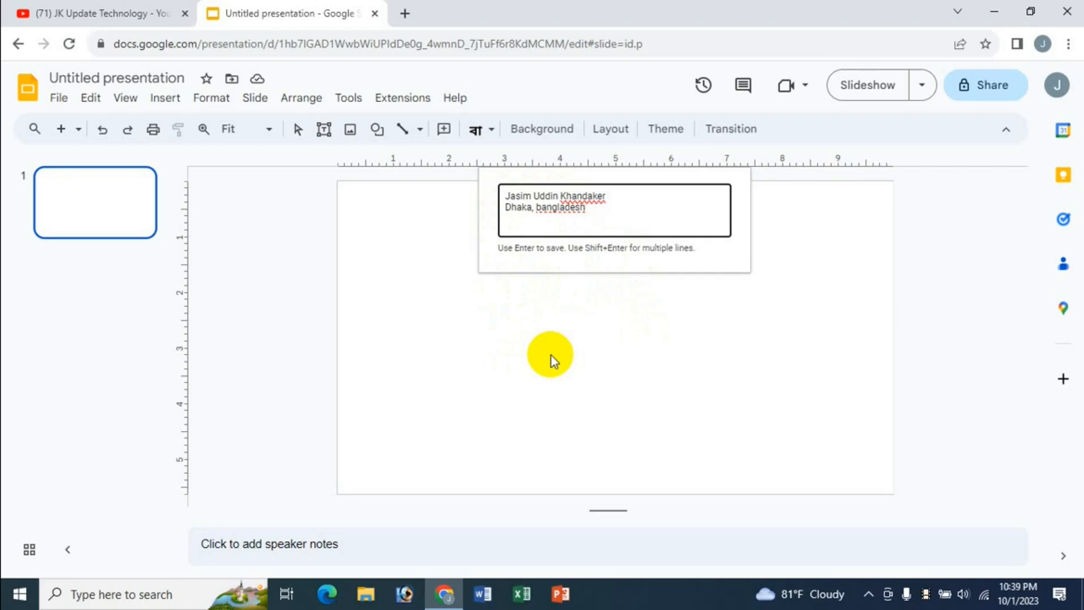
key("Return")
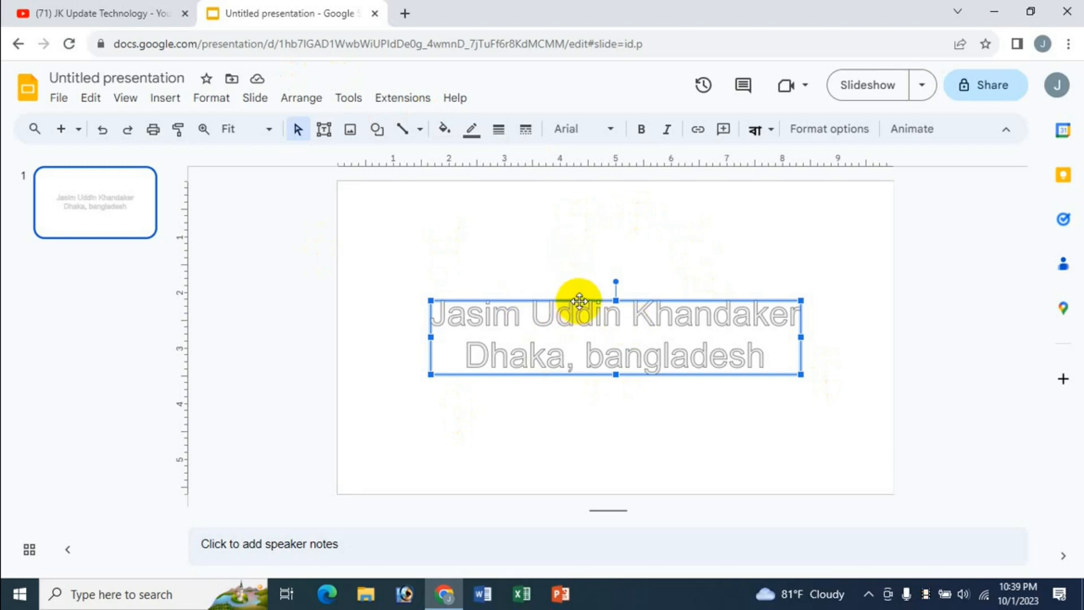
Step: Move the WordArt slightly higher and set its outline weight to 4px
mouse_move(579, 300)
left_mouse_down()
mouse_move(595, 252)
mouse_move(578, 290)
mouse_move(591, 286)
left_mouse_up()
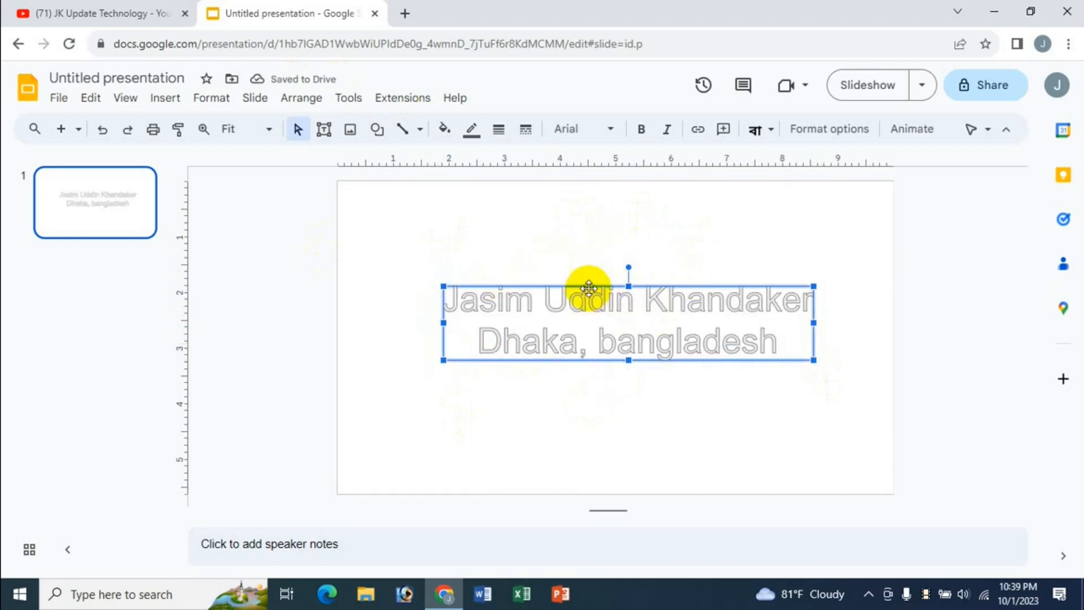
mouse_move(600, 278)
left_mouse_down()
mouse_move(619, 261)
mouse_move(590, 279)
mouse_move(603, 270)
left_mouse_up()
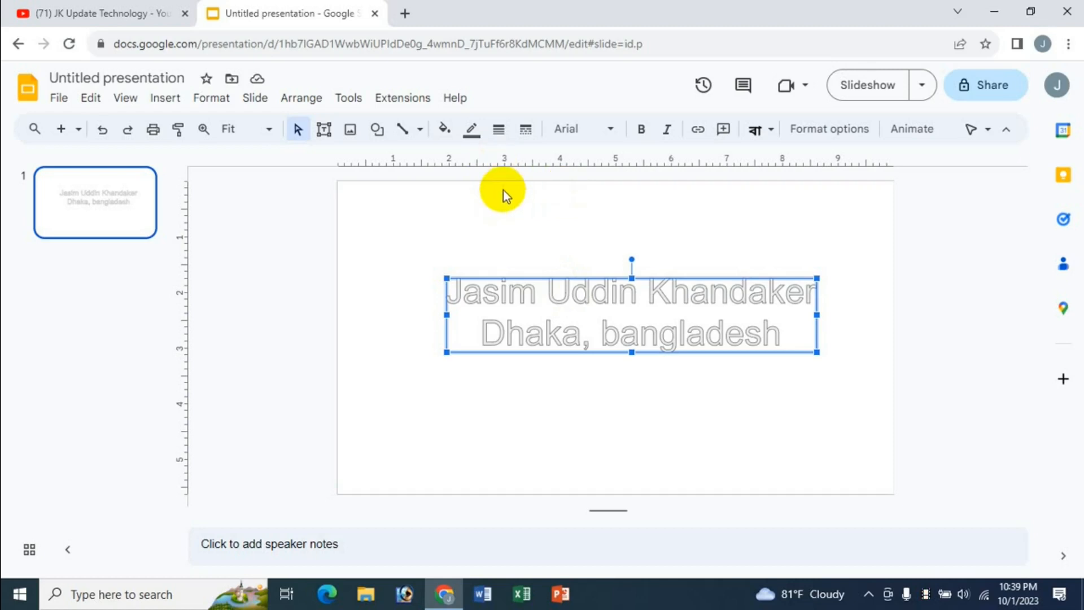
left_click(500, 132)
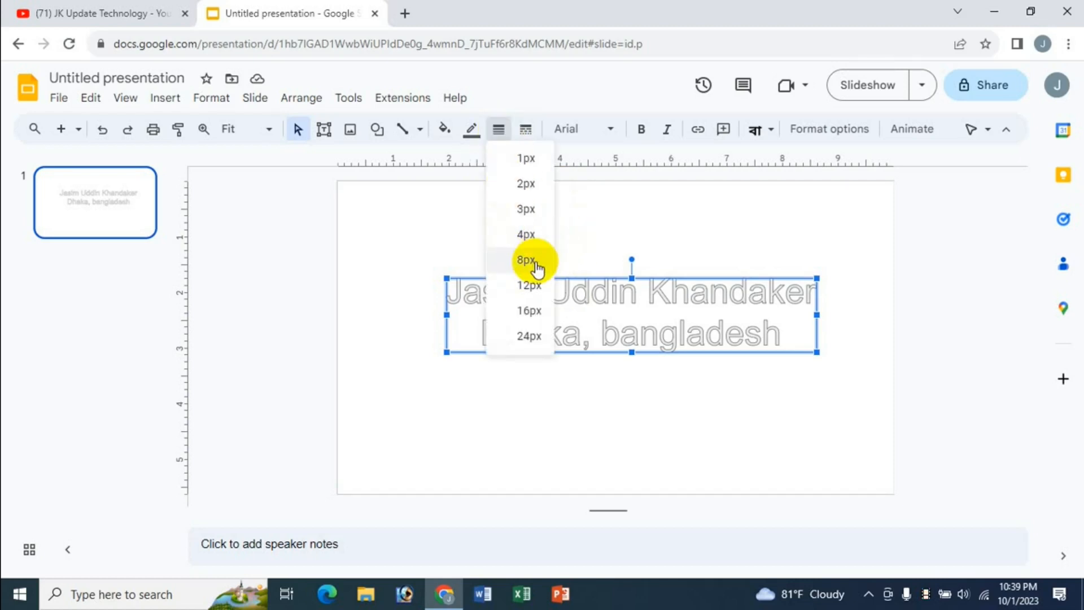
left_click(526, 285)
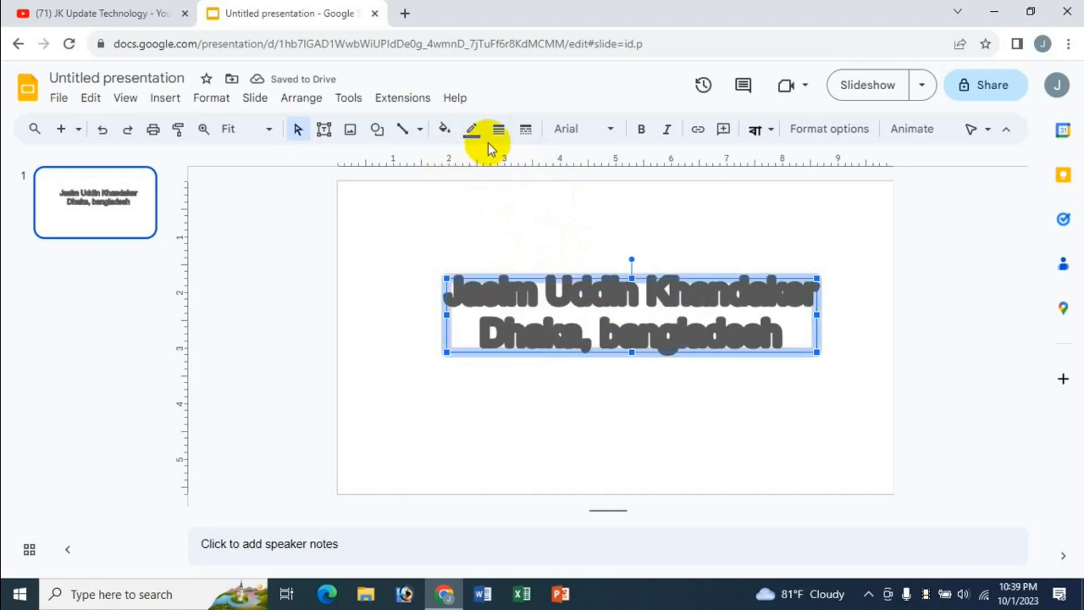
left_click(498, 130)
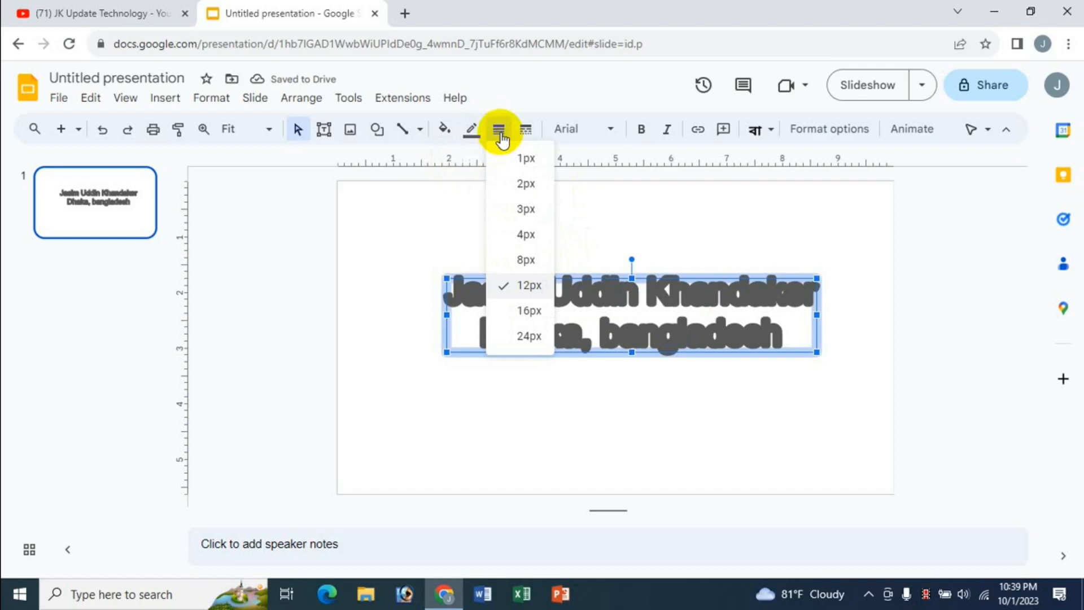
left_click(528, 234)
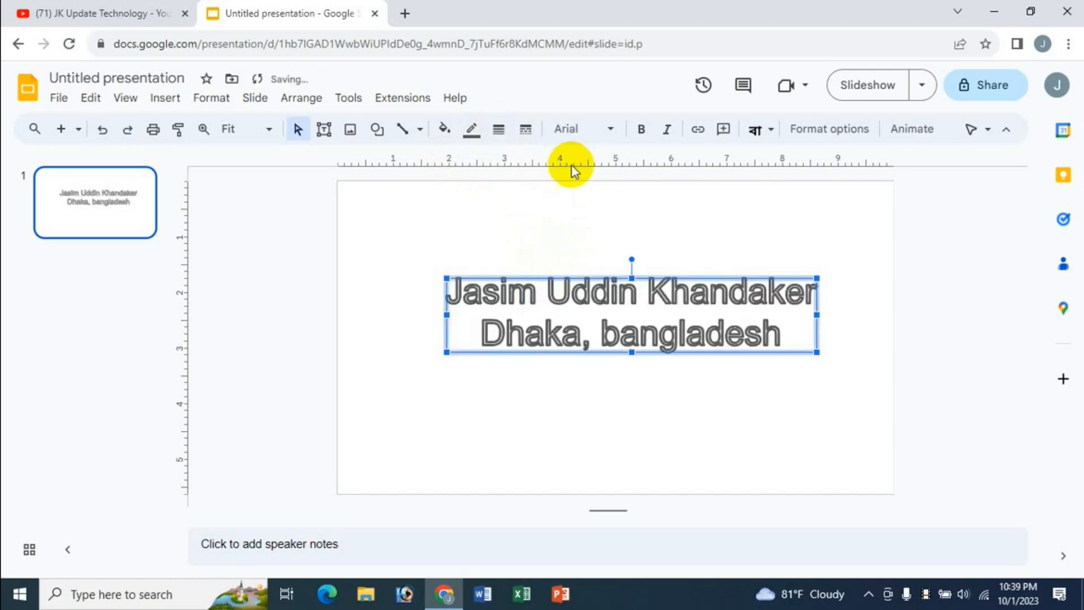
Step: Try dashed and dotted outlines, then settle on a solid outline
left_click(526, 141)
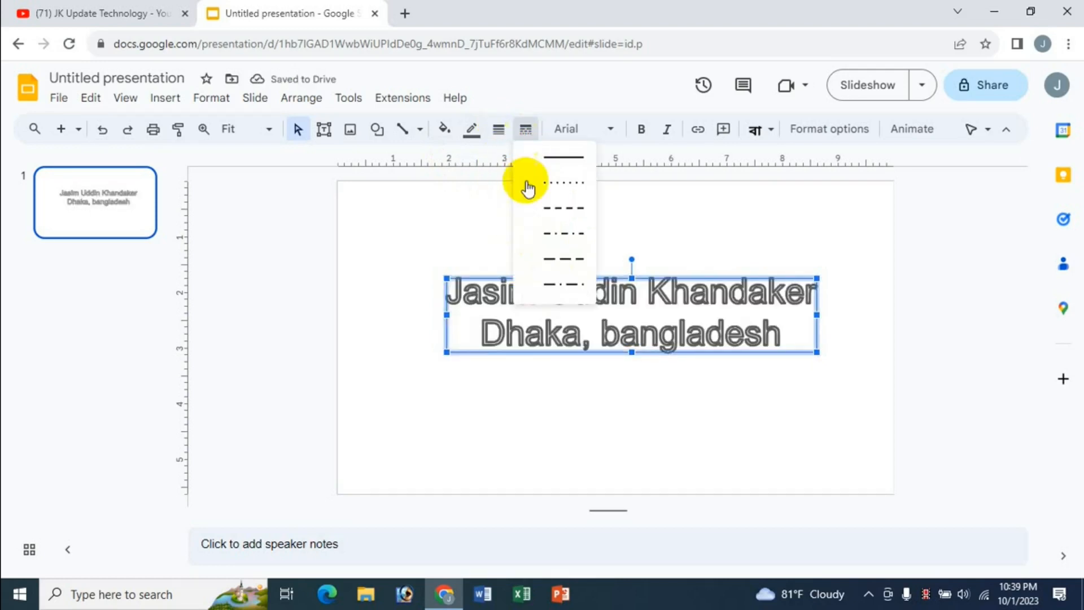
left_click(542, 211)
left_click(525, 129)
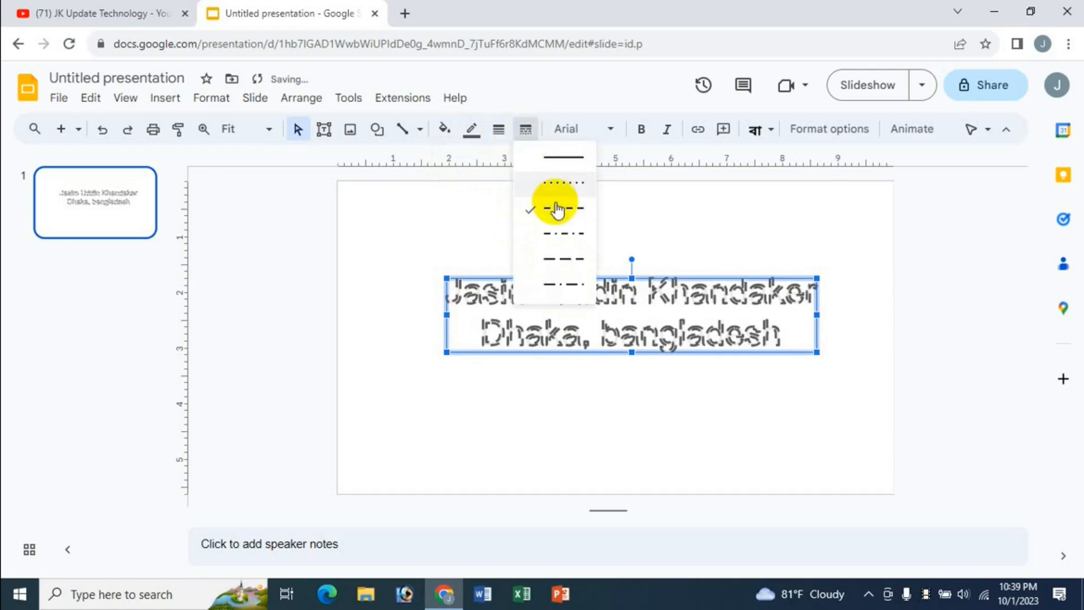
left_click(562, 190)
left_click(526, 129)
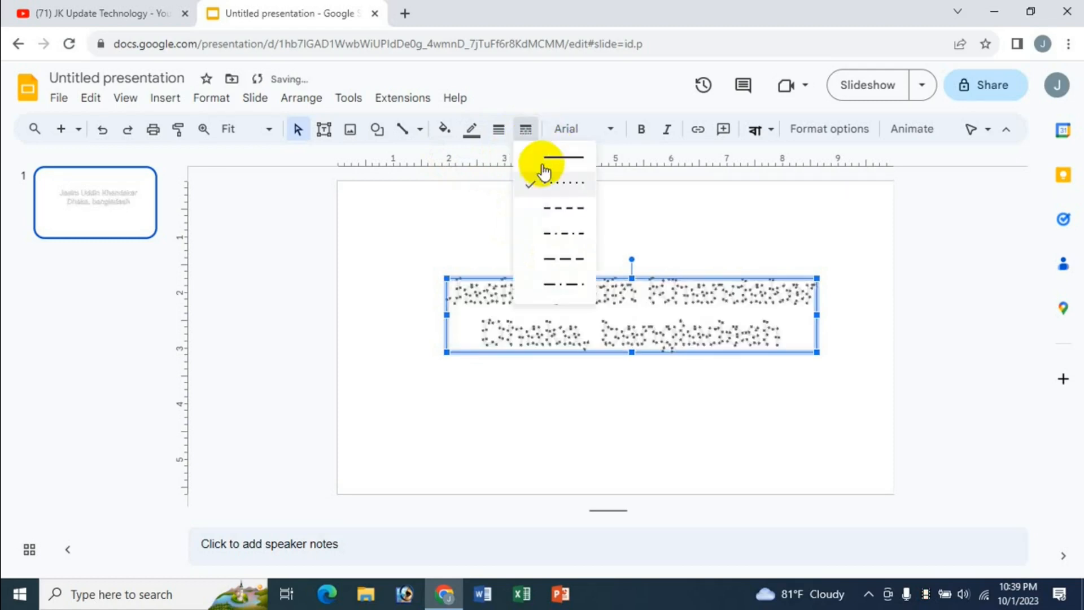
left_click(558, 162)
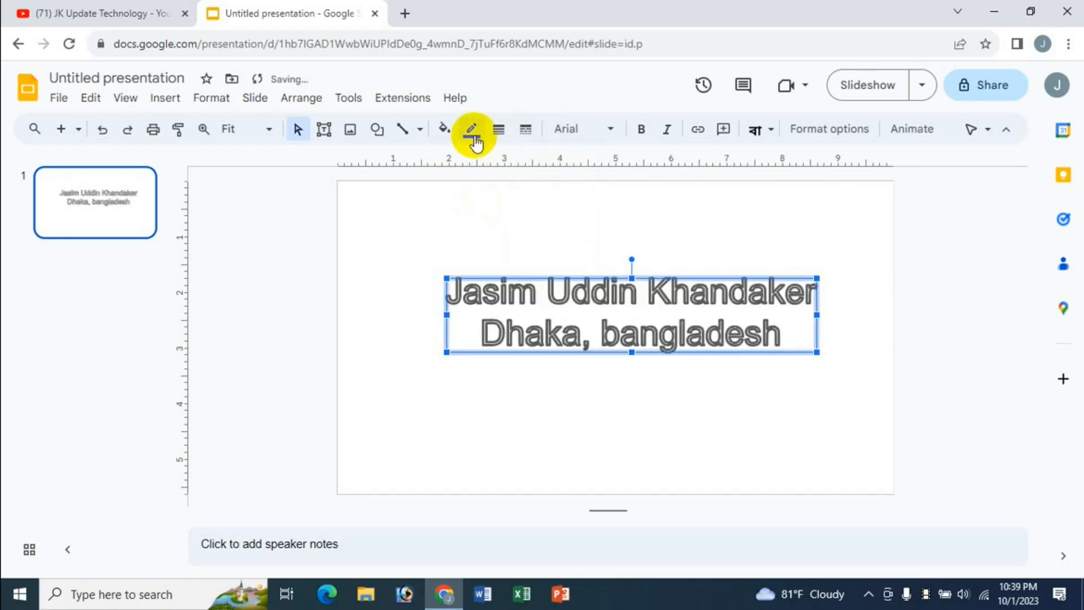
Step: Colour the outline blue and fill the letters light yellow
left_click(471, 131)
left_click(598, 282)
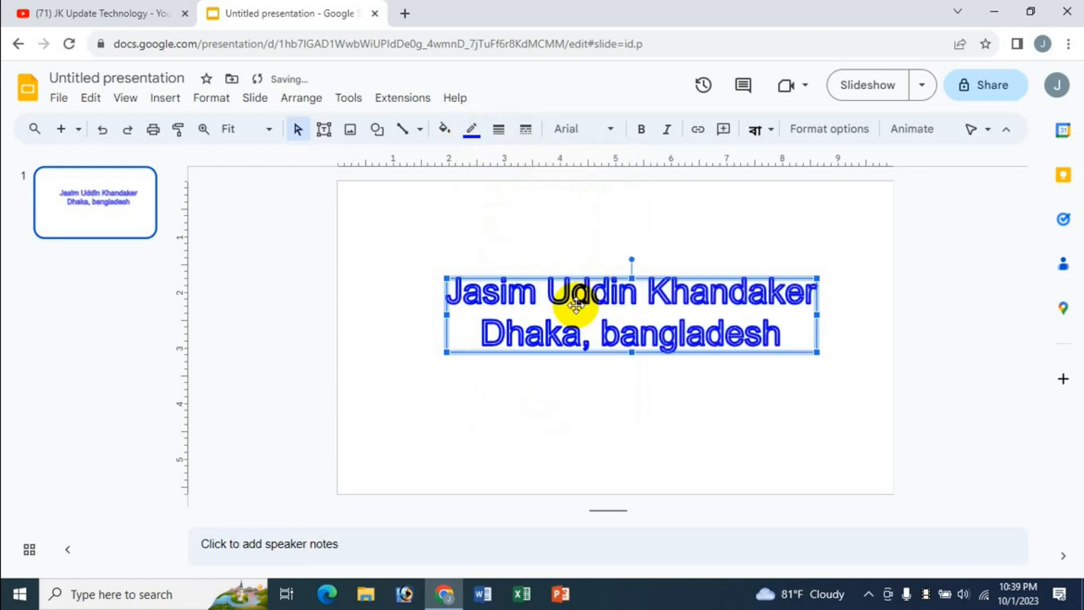
left_click(444, 130)
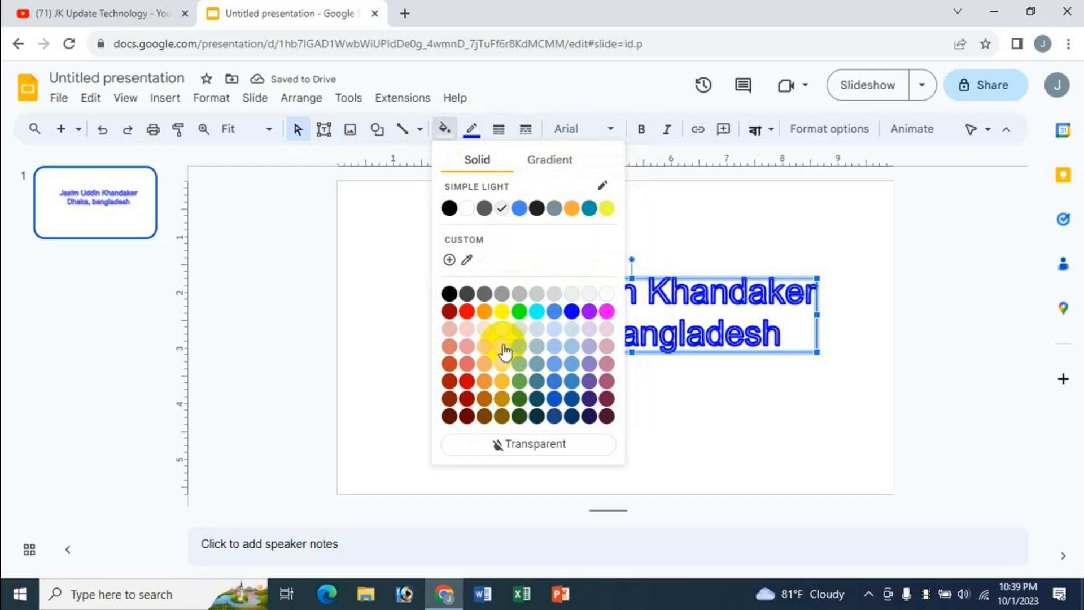
left_click(502, 346)
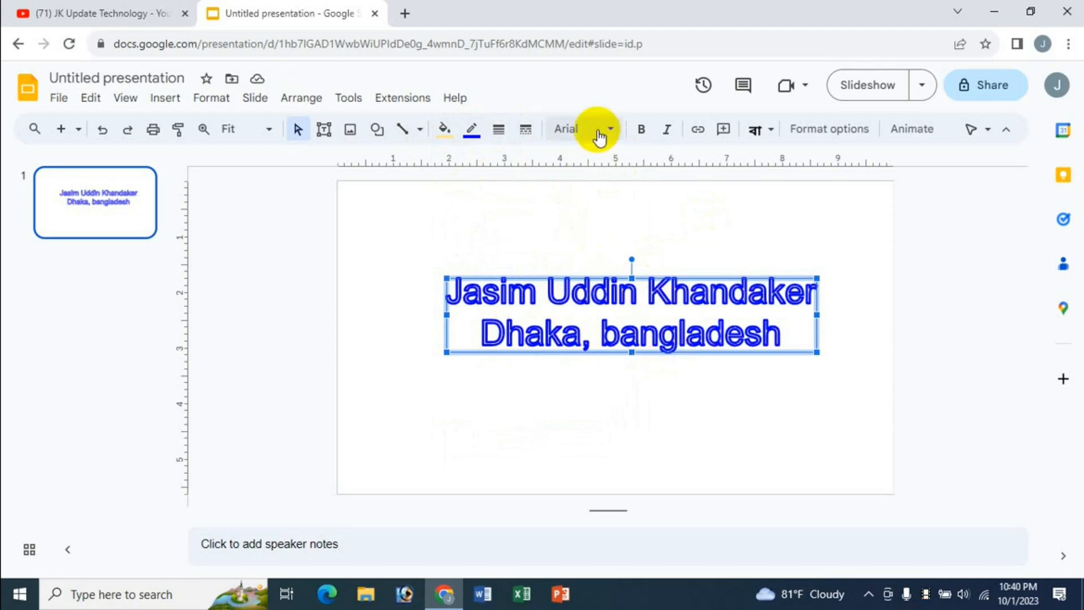
Step: Change the WordArt font to Tiro Bangla and make it bold and italic
left_click(609, 129)
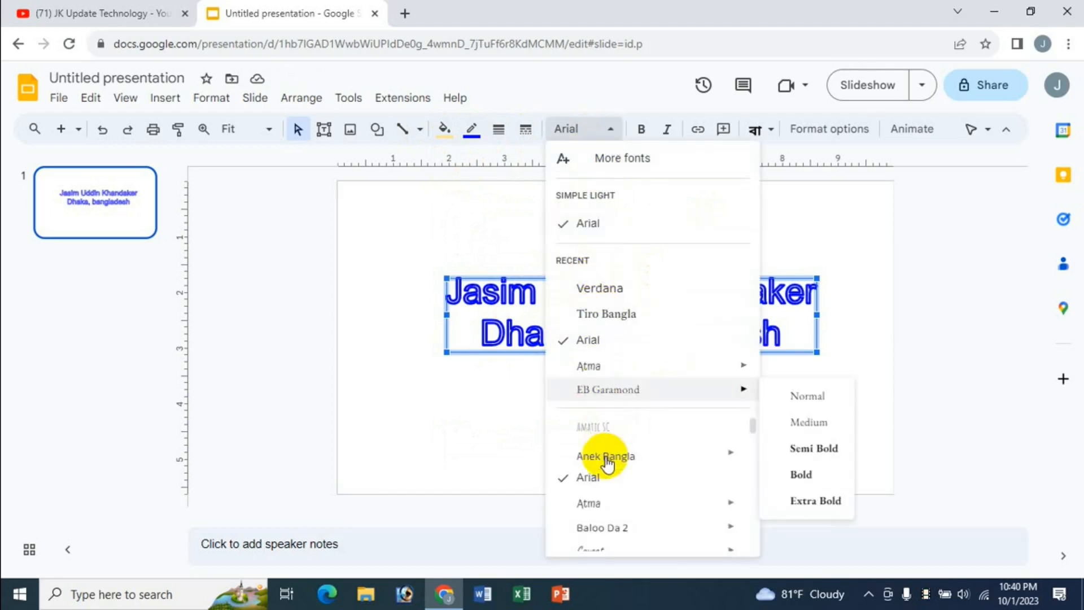
left_click(608, 314)
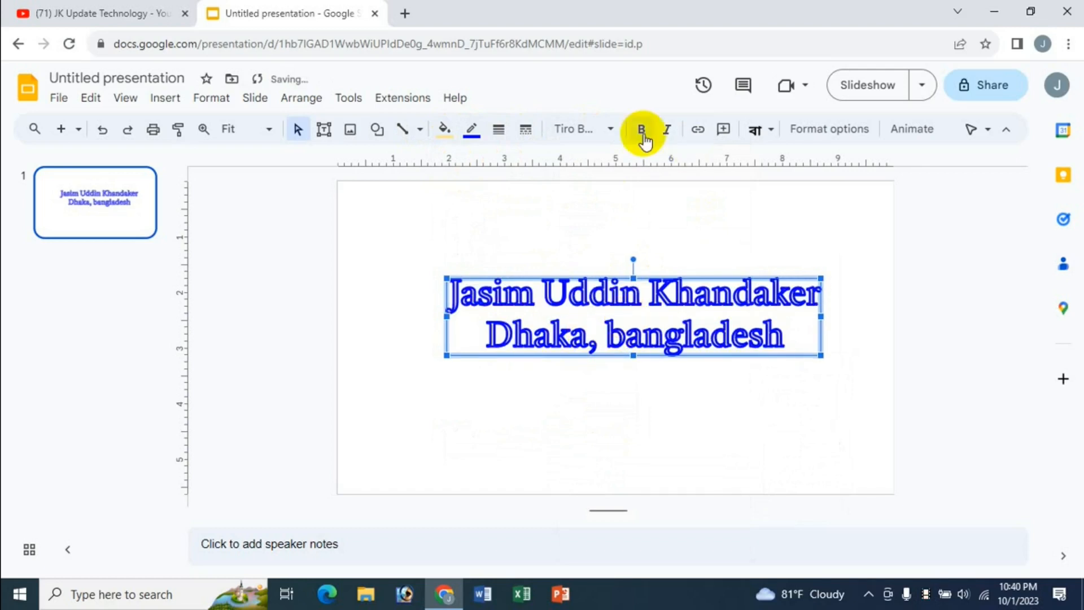
left_click(643, 136)
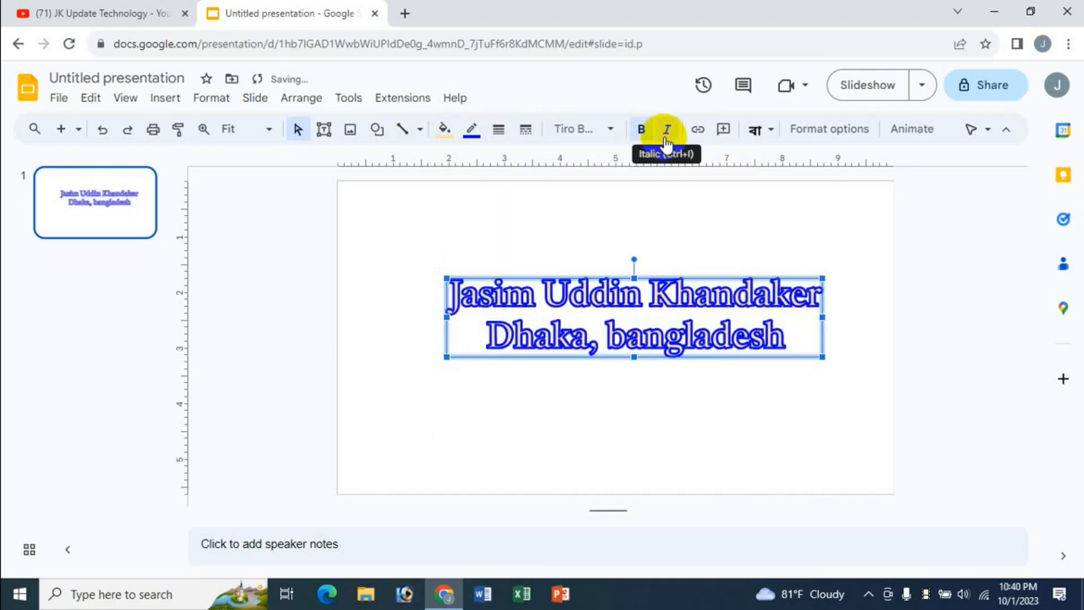
left_click(666, 131)
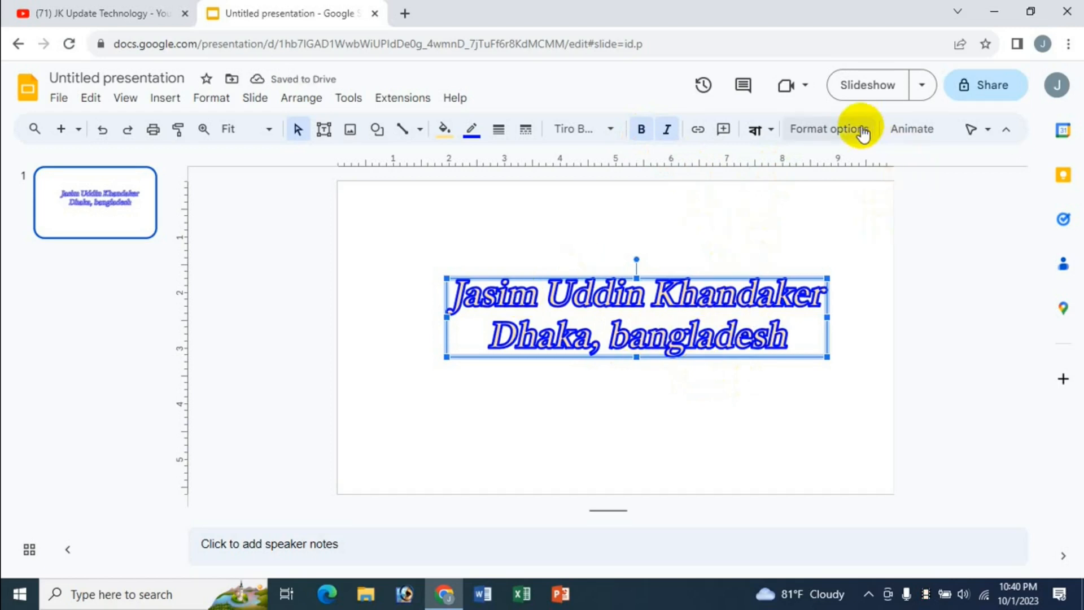
left_click(861, 129)
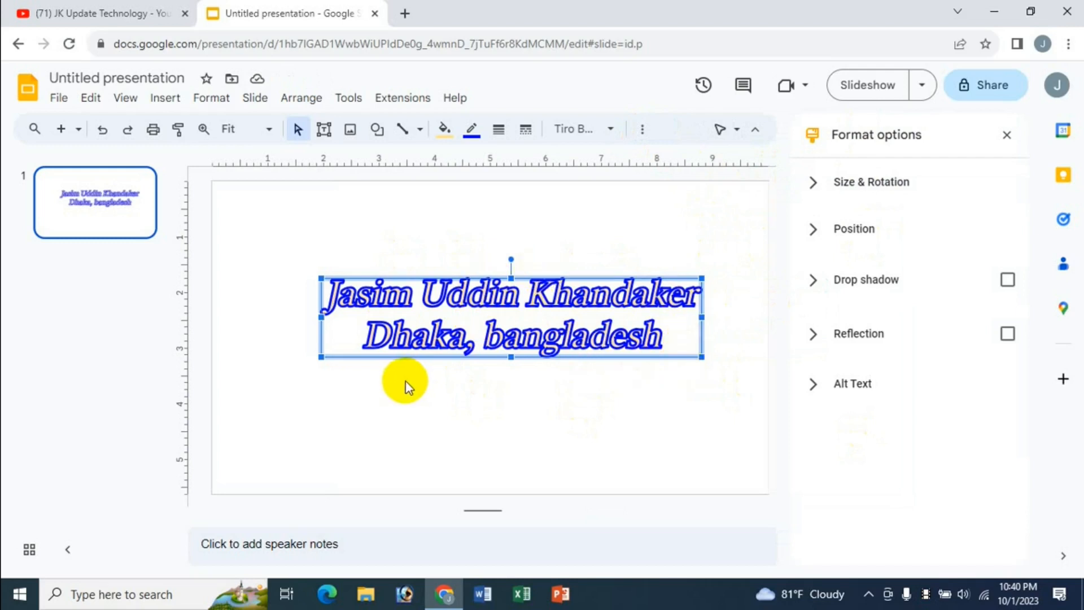
Step: Stretch the WordArt box taller and wider so both lines of lettering grow
left_click_drag(511, 357, 506, 390)
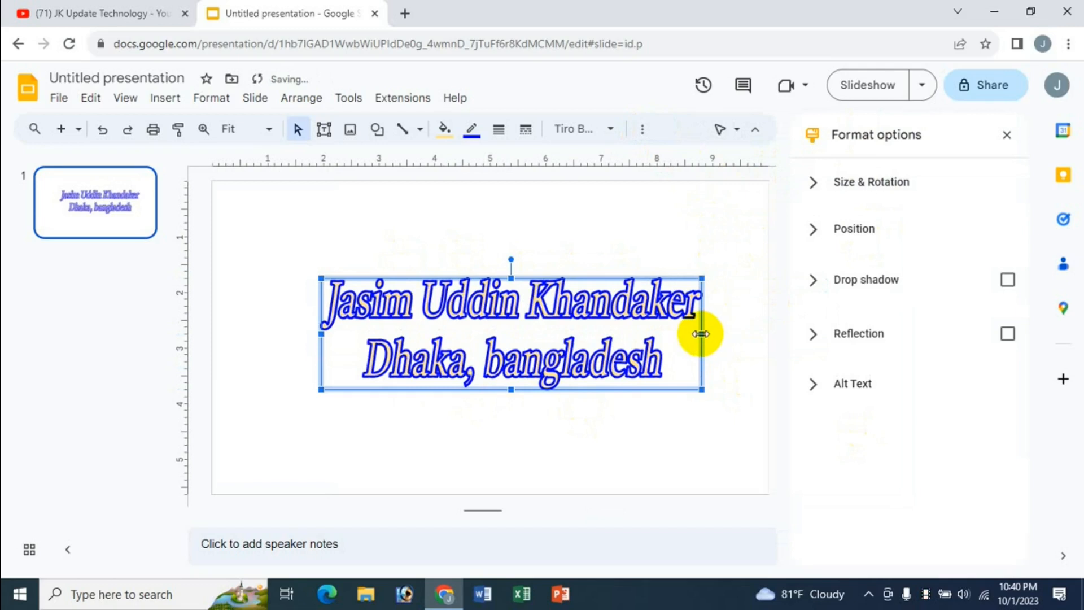
left_click_drag(700, 333, 724, 332)
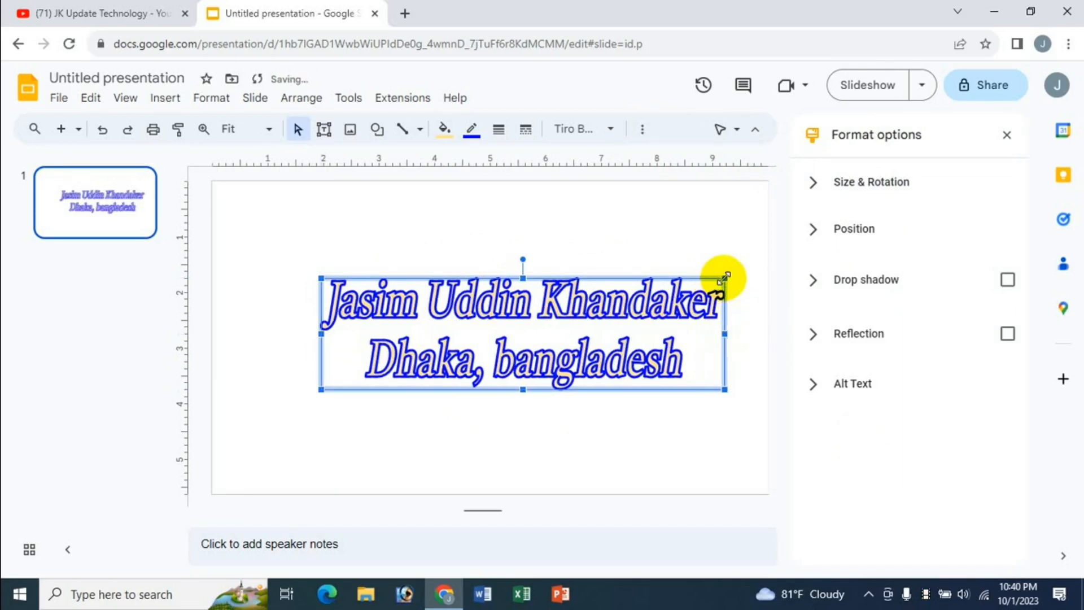
left_click_drag(724, 278, 737, 211)
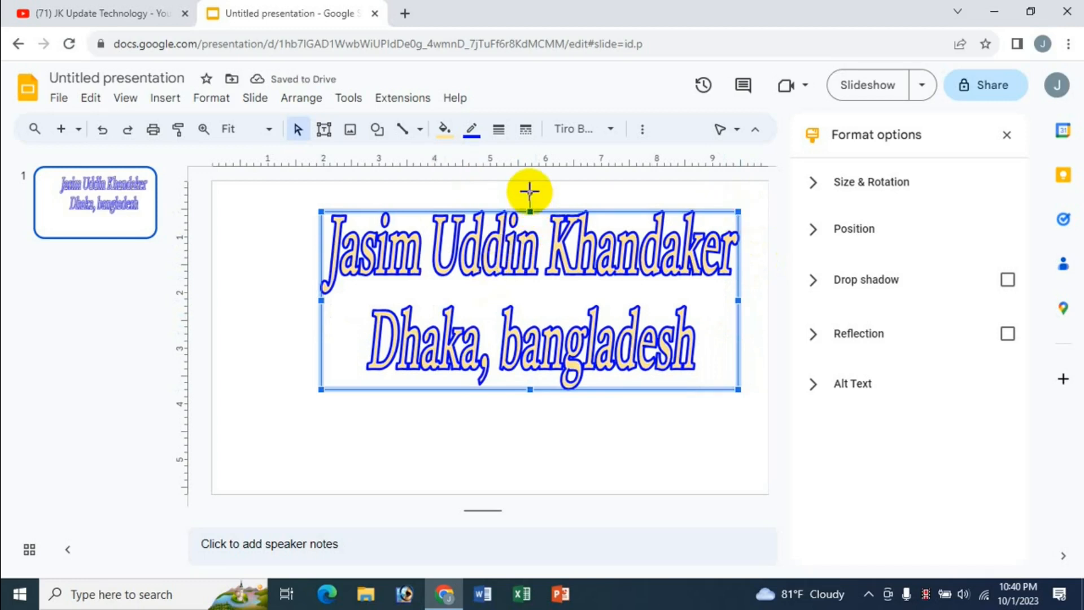
left_click_drag(529, 192, 523, 193)
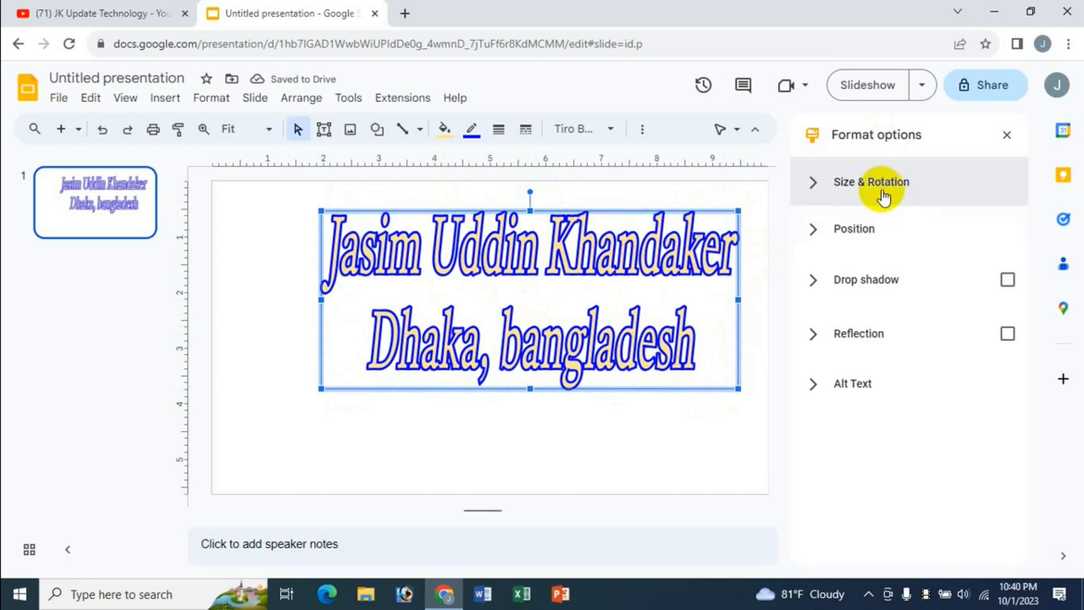
Step: Set the WordArt box to 7.41 in wide by 3.5 in high
left_click(882, 183)
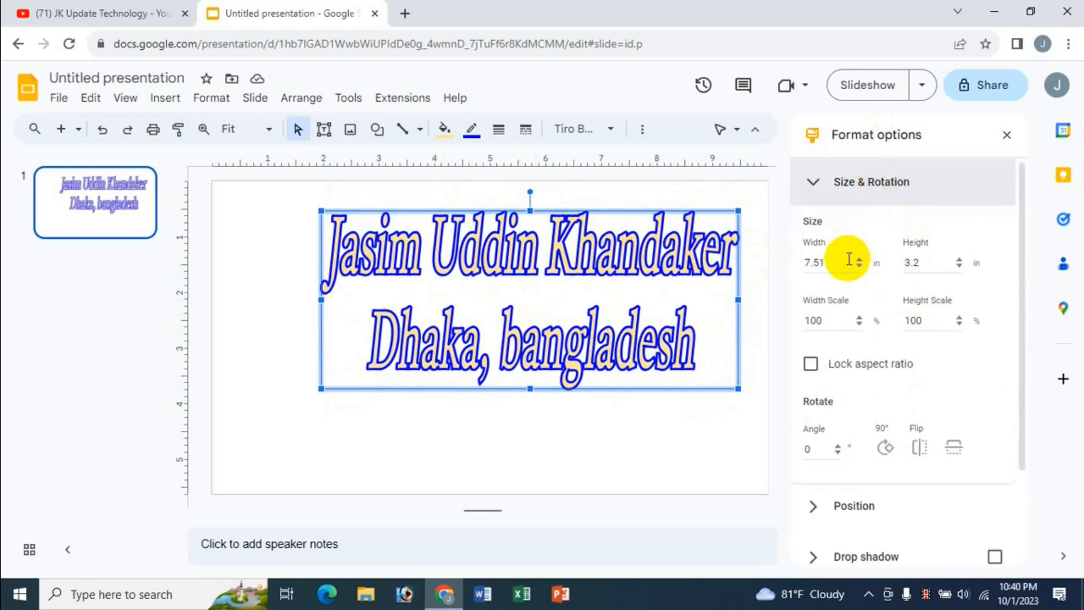
left_click(859, 260)
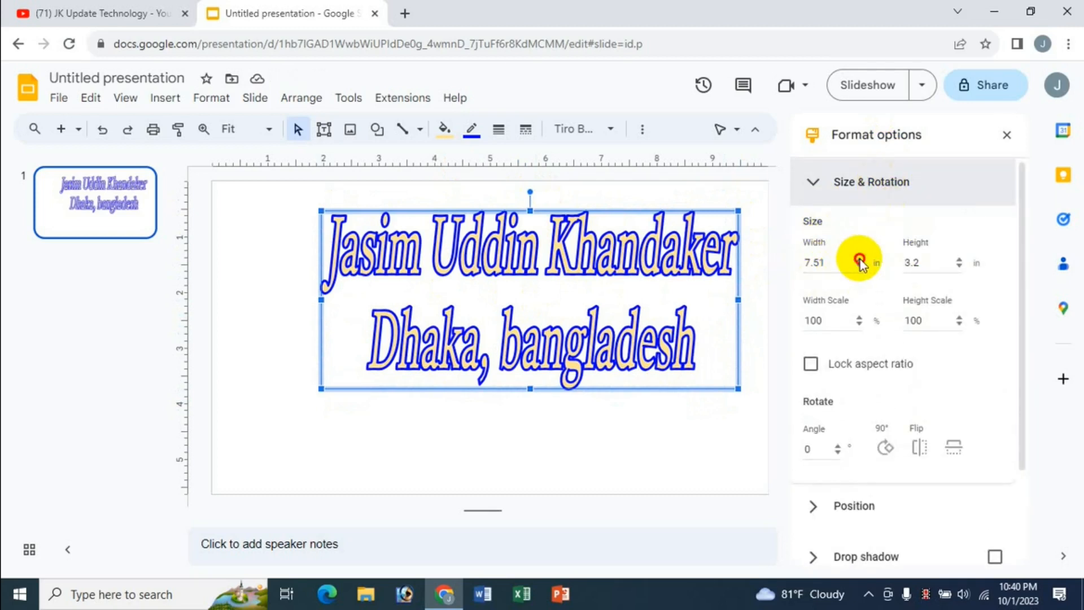
left_click(859, 260)
left_click(860, 260)
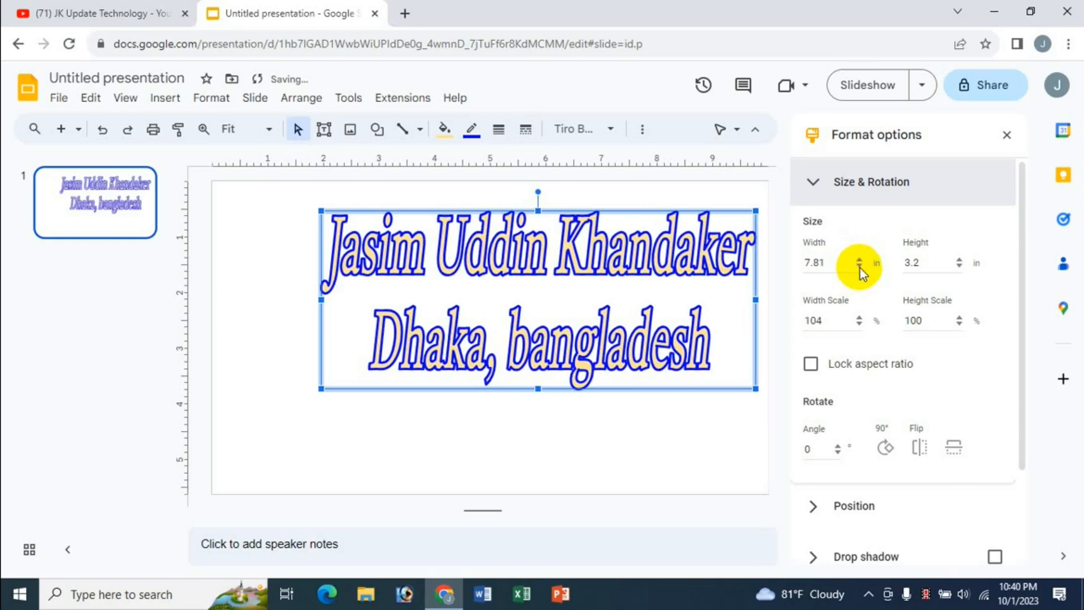
left_click(859, 266)
left_click(859, 266)
left_click(859, 266)
left_click(859, 266)
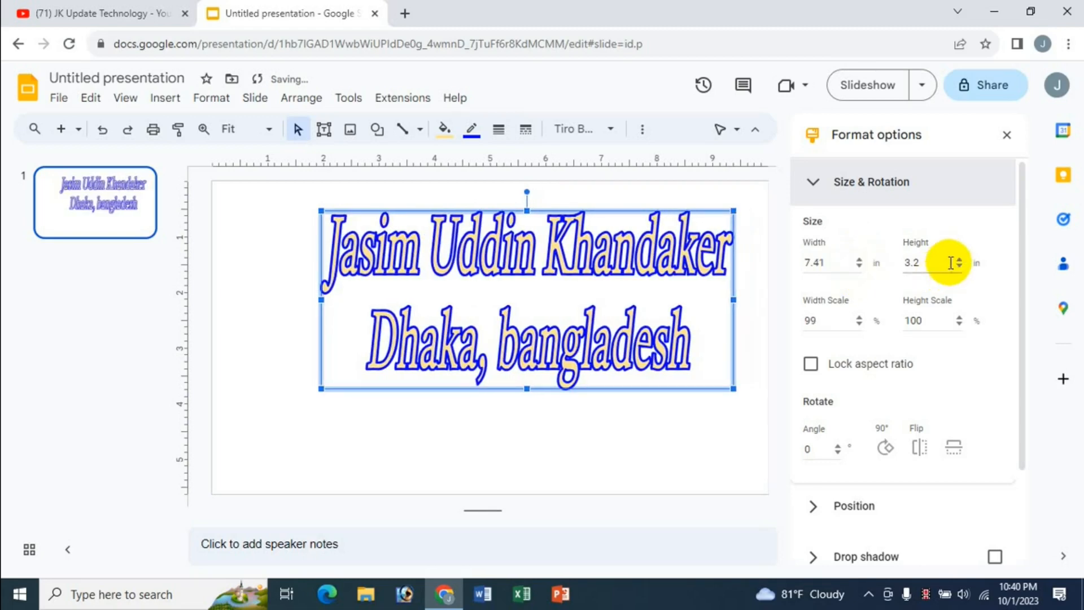
left_click(960, 259)
left_click(960, 260)
left_click(960, 260)
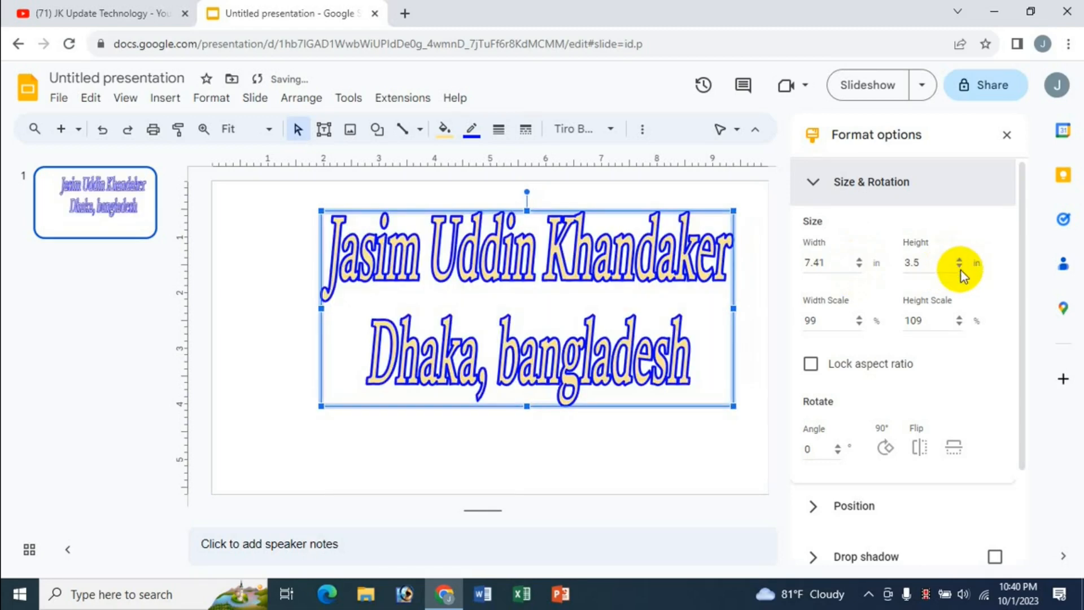
Step: Try proportional resizing with Lock aspect ratio, then return the box to 7.41 × 3.5 in
left_click(810, 365)
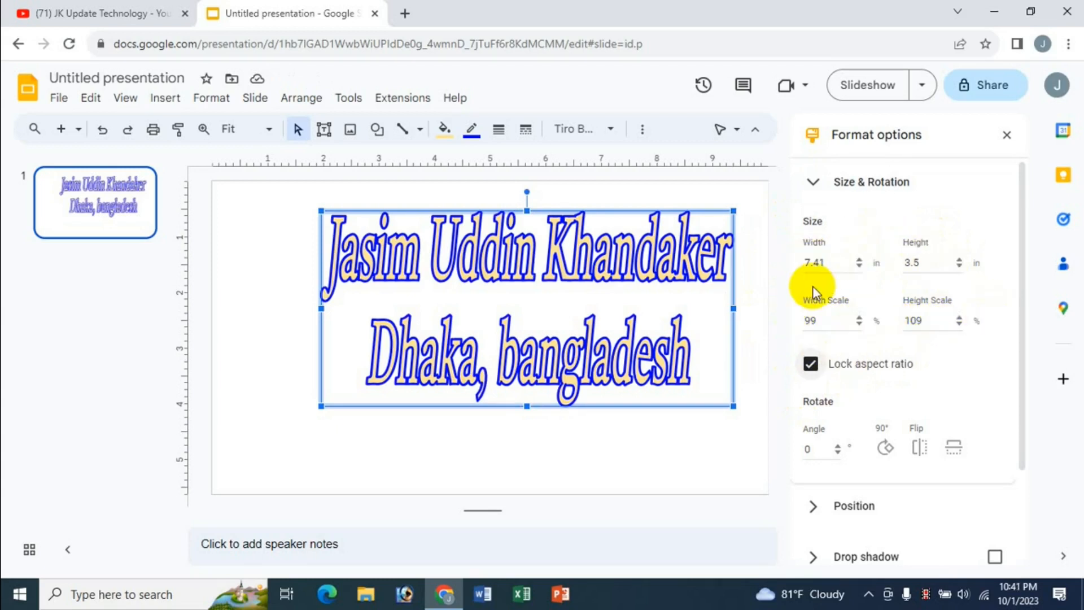
left_click(859, 259)
left_click(859, 259)
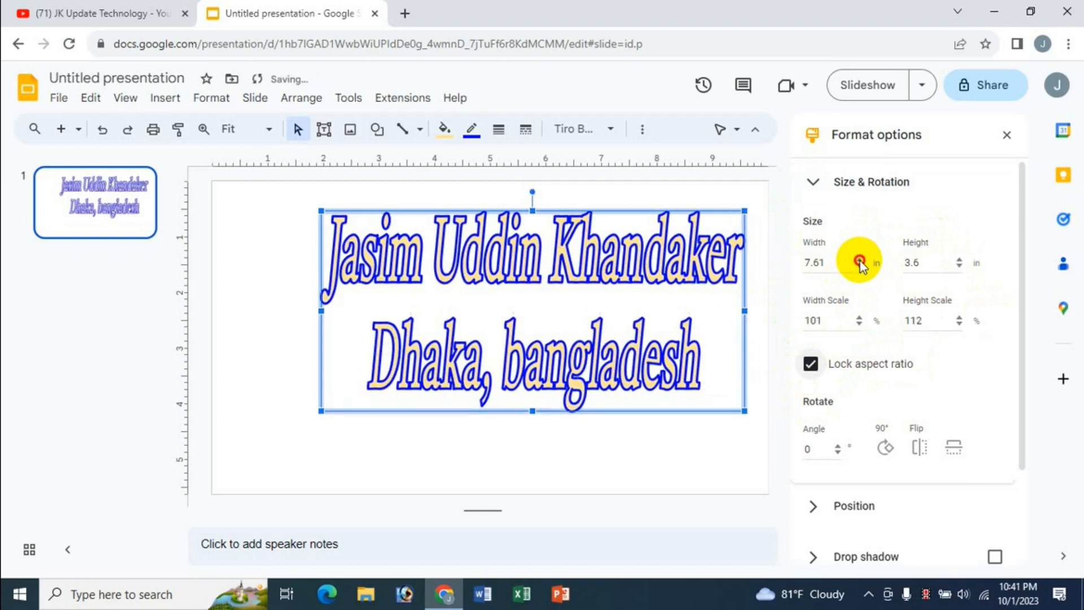
left_click(858, 259)
left_click(959, 260)
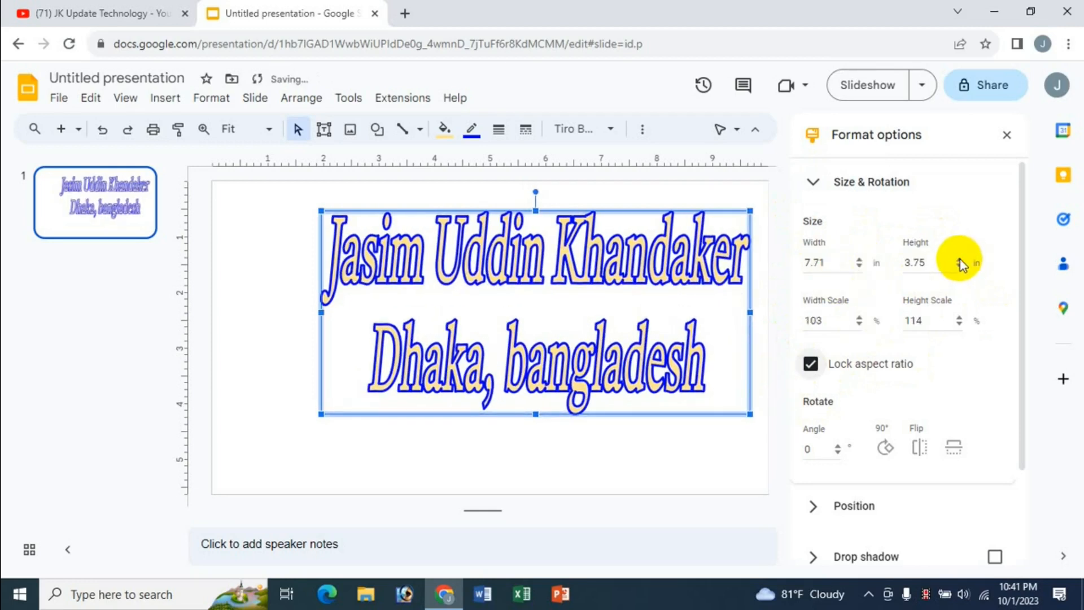
left_click(959, 260)
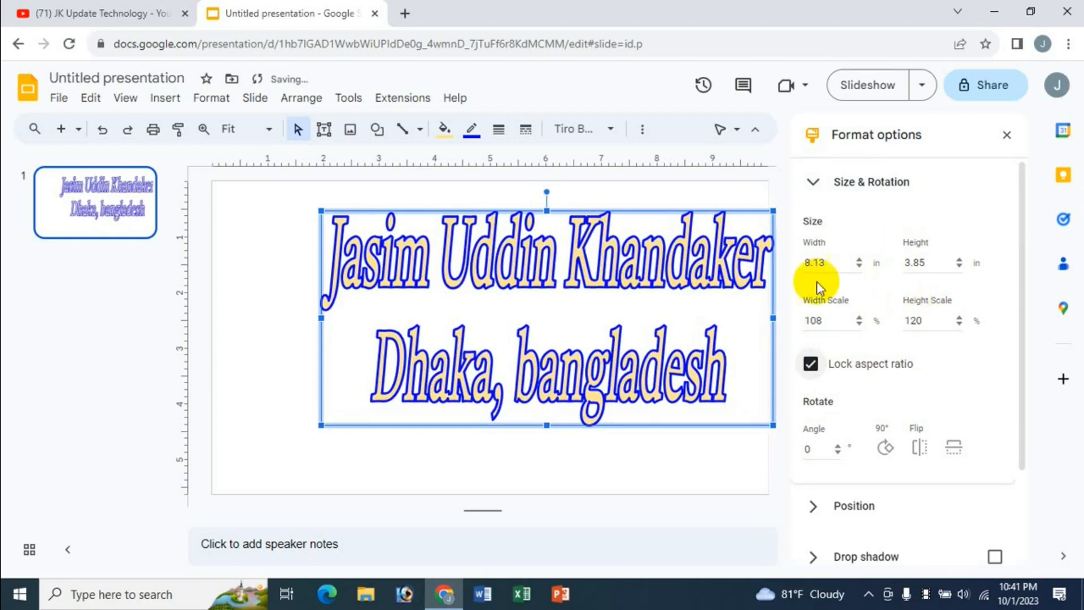
left_click(858, 266)
left_click(859, 266)
left_click(859, 266)
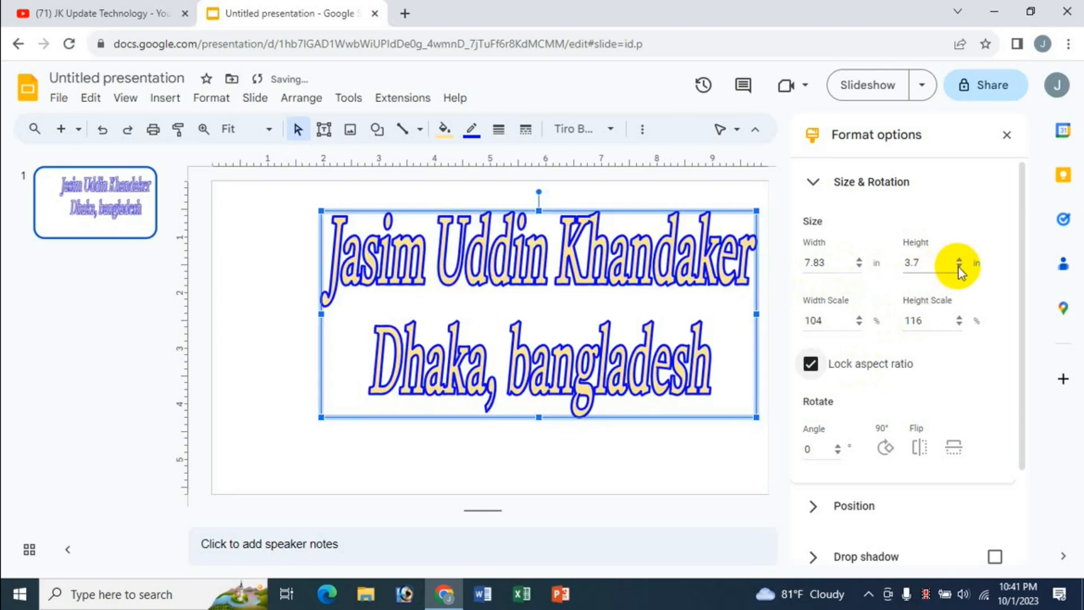
left_click(959, 267)
left_click(960, 267)
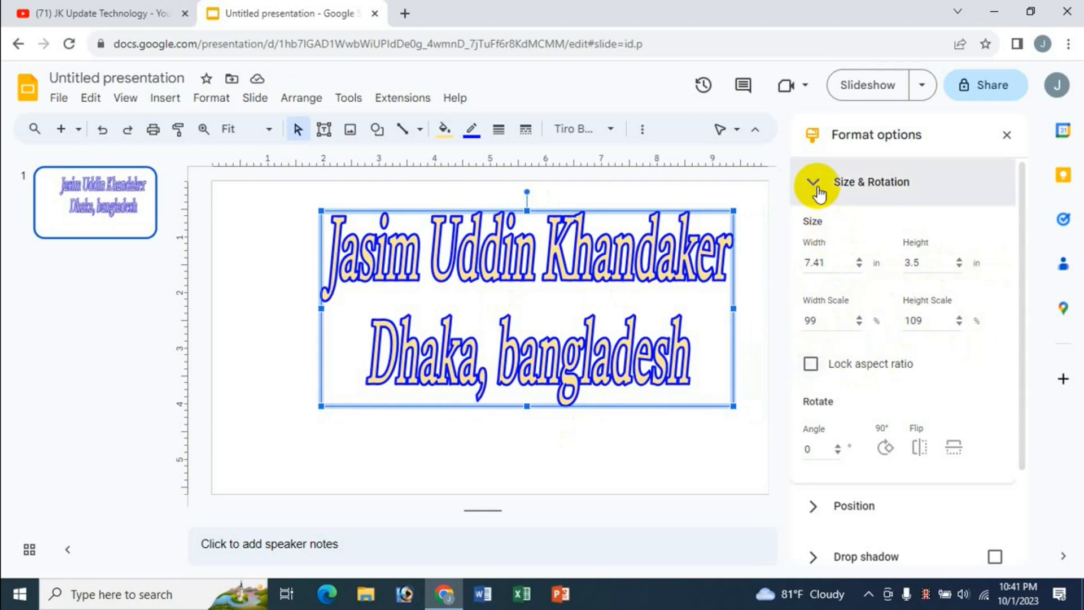
left_click(819, 183)
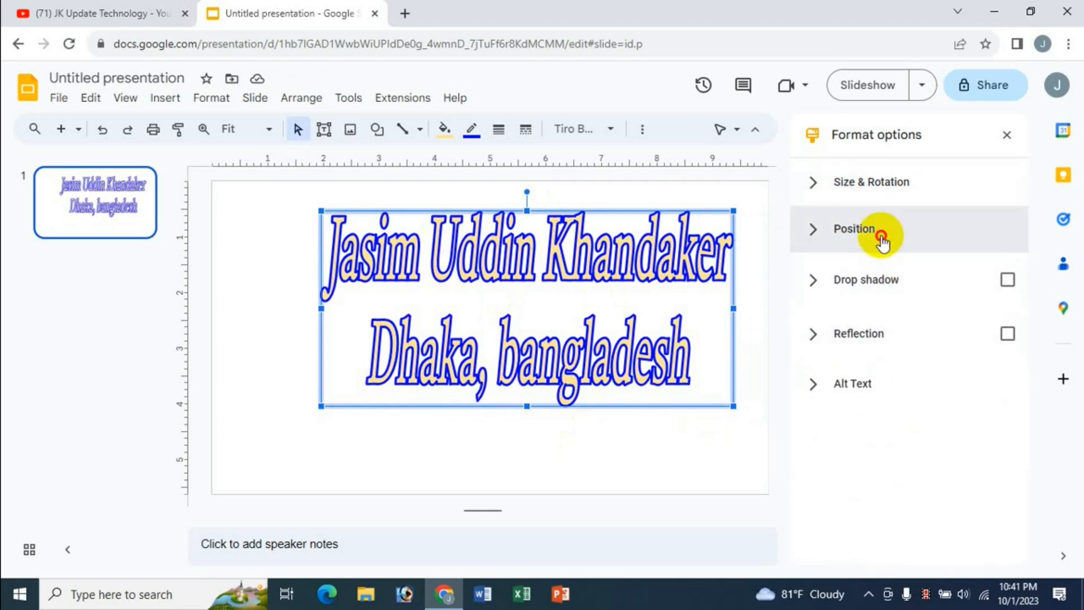
Step: Adjust the box position to X 1.66 in and Y 0.84 in
left_click(879, 231)
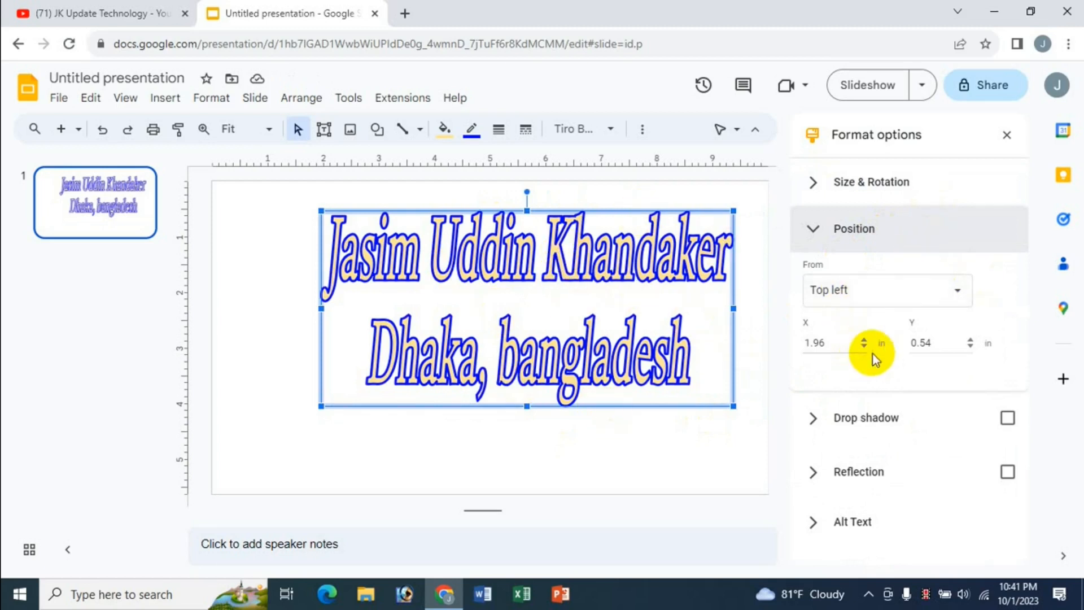
left_click(866, 338)
left_click(865, 339)
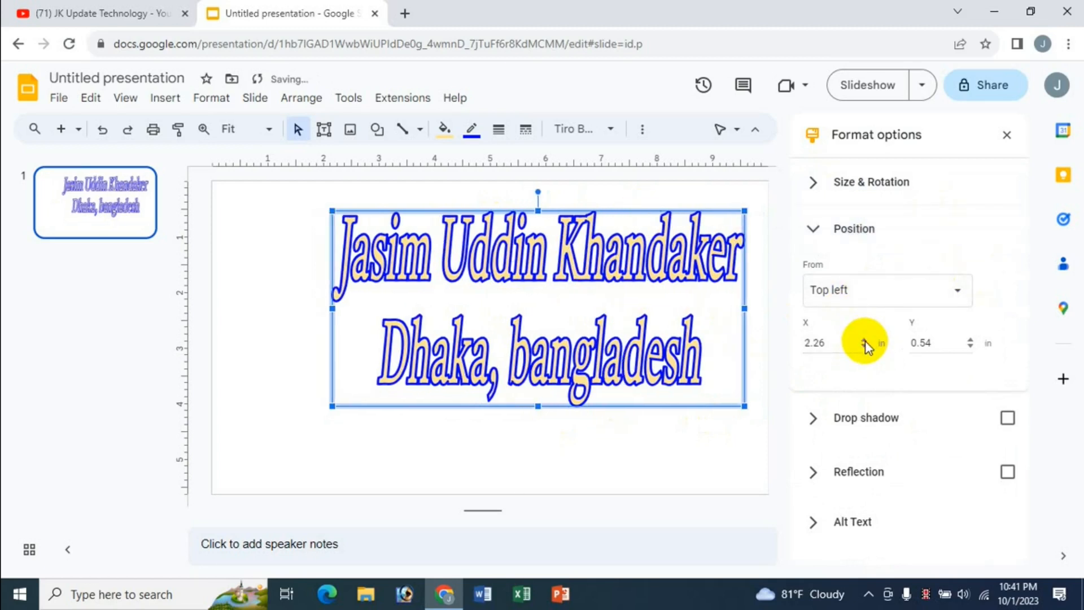
left_click(864, 340)
left_click(864, 341)
left_click(865, 348)
left_click(865, 348)
left_click(865, 348)
left_click(865, 348)
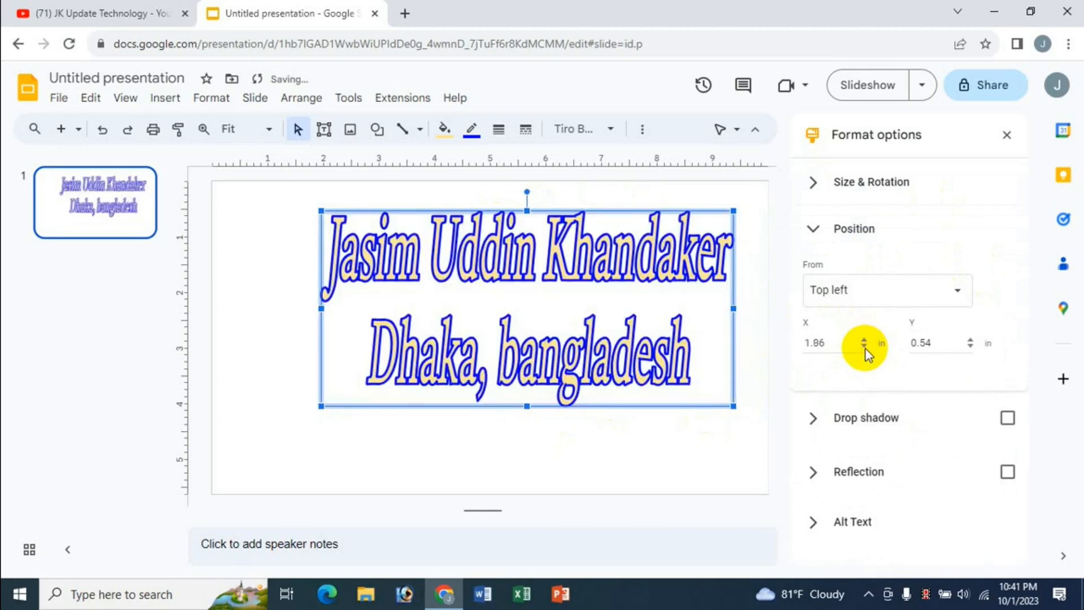
left_click(865, 348)
left_click(865, 348)
left_click(865, 348)
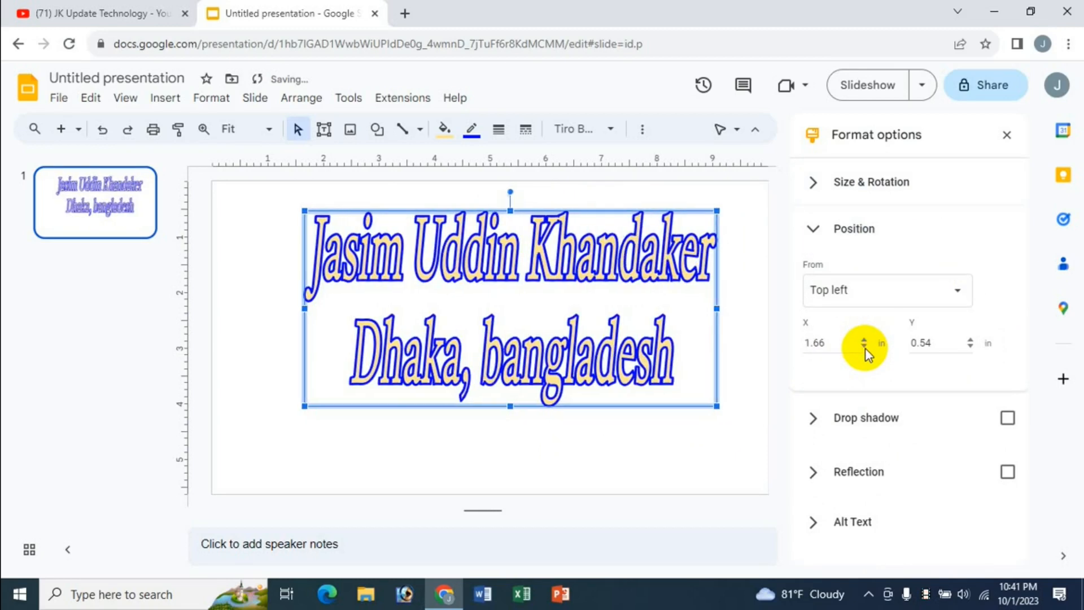
left_click(972, 340)
left_click(972, 340)
left_click(972, 340)
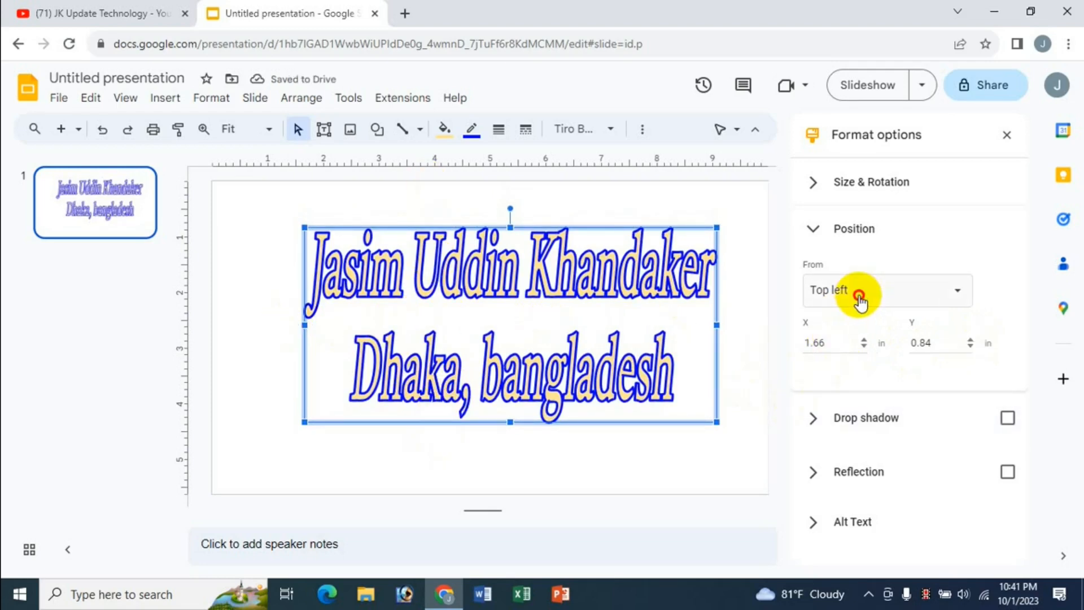
Step: Measure the position from the slide centre, ending at X 0.56 in, Y -0.22 in
left_click(856, 293)
left_click(853, 345)
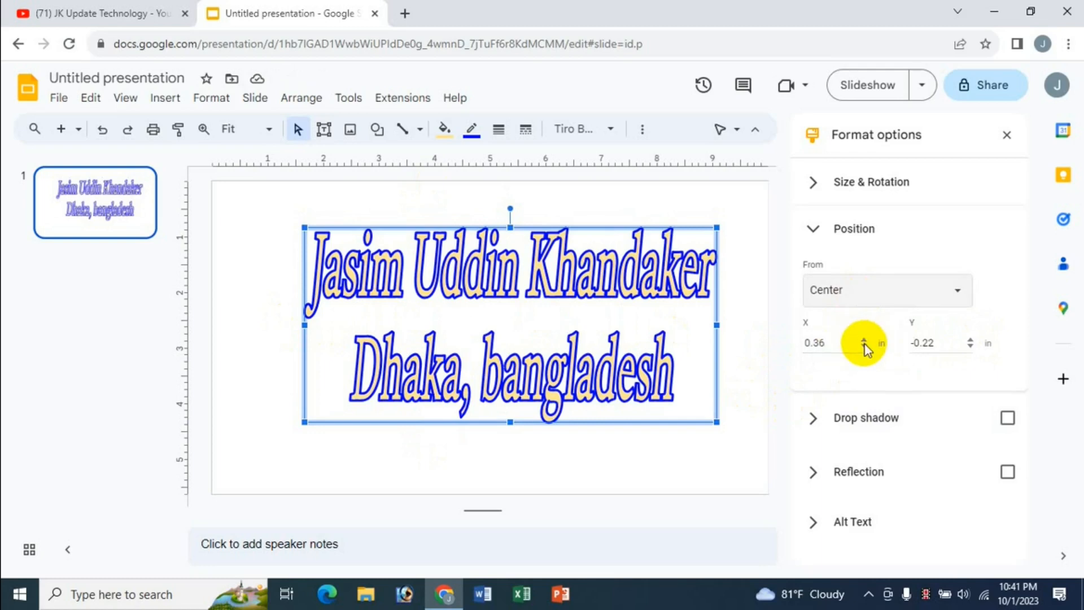
left_click(864, 342)
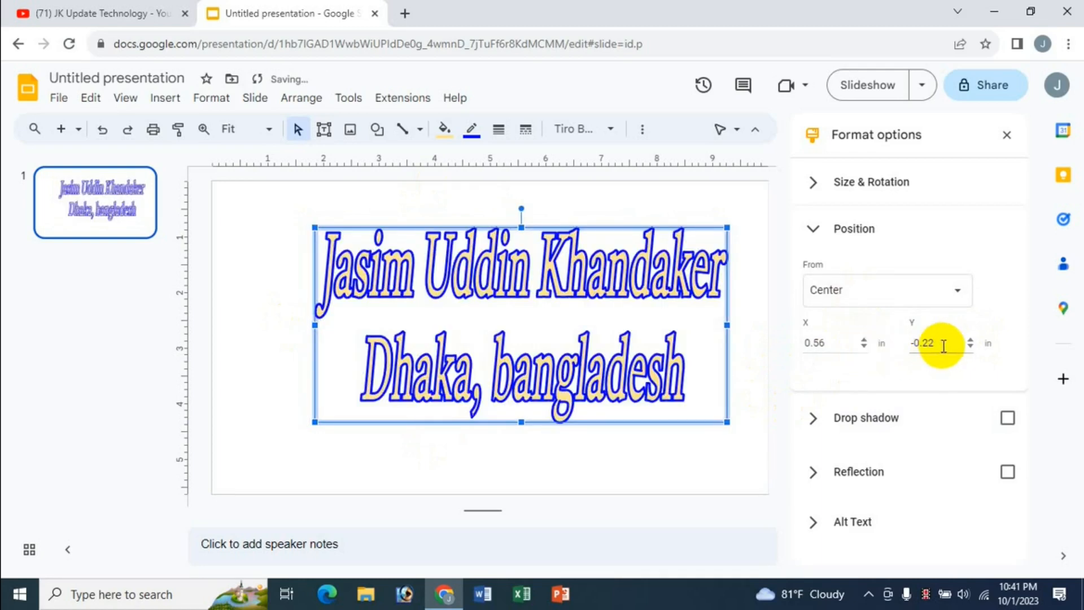
left_click(814, 228)
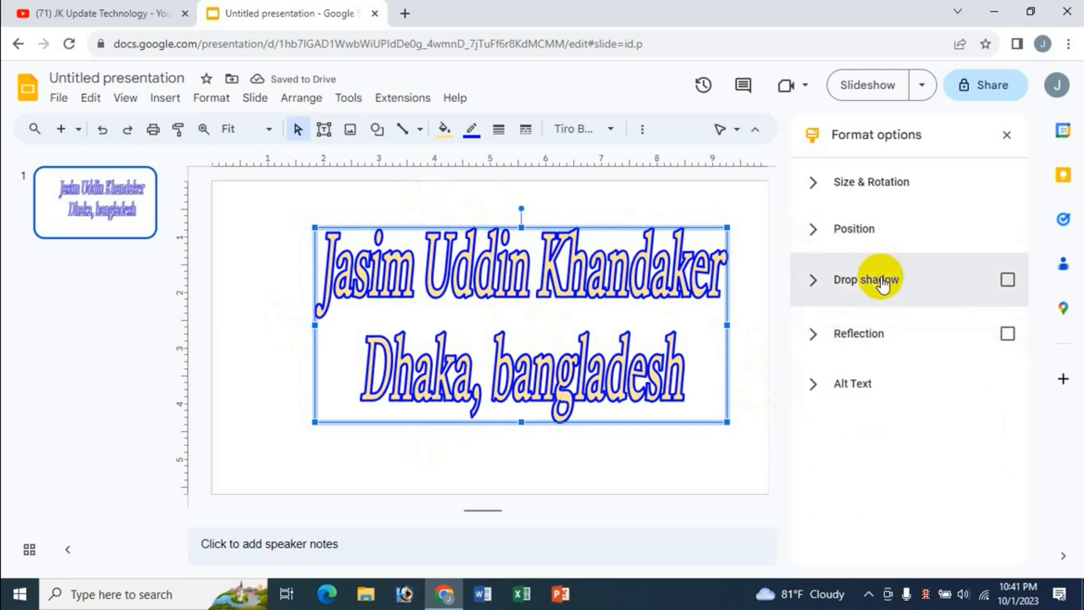
Step: Add a yellow drop shadow with higher opacity and a 154° angle
left_click(878, 281)
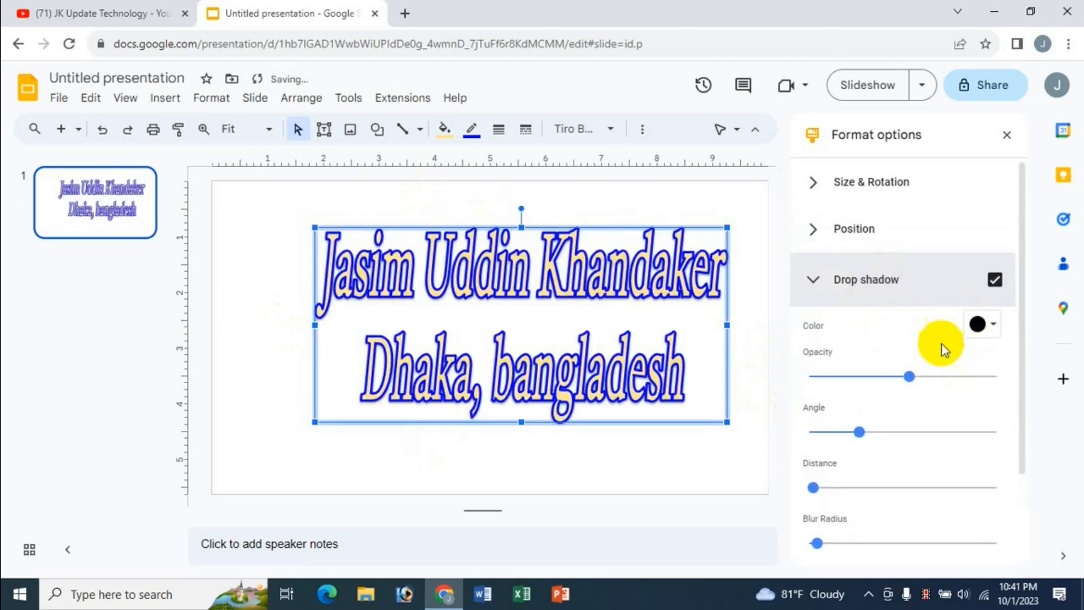
left_click(985, 326)
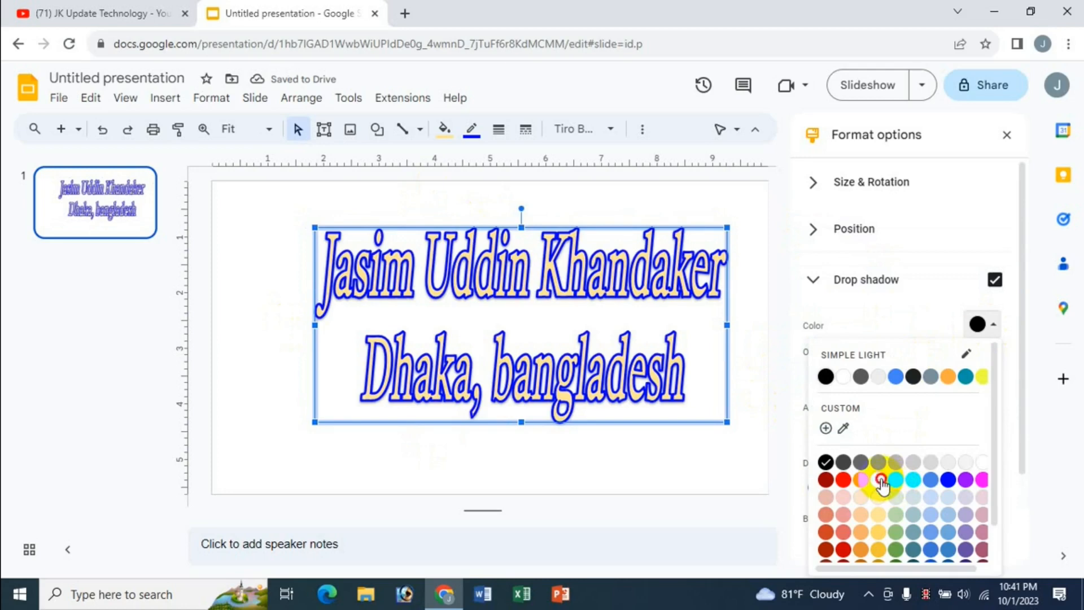
left_click(879, 481)
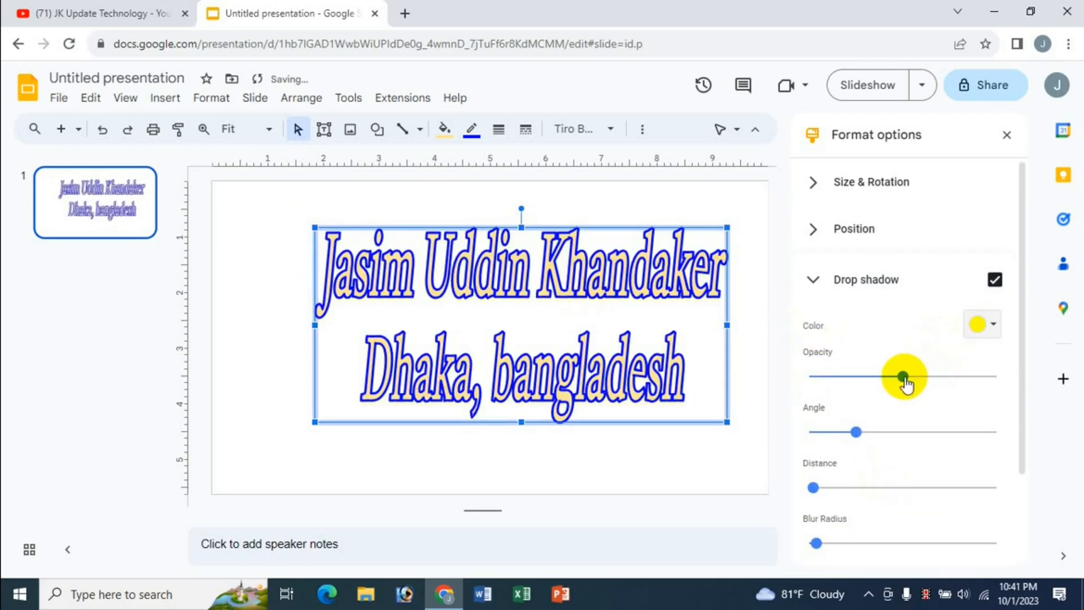
left_click_drag(903, 377, 933, 378)
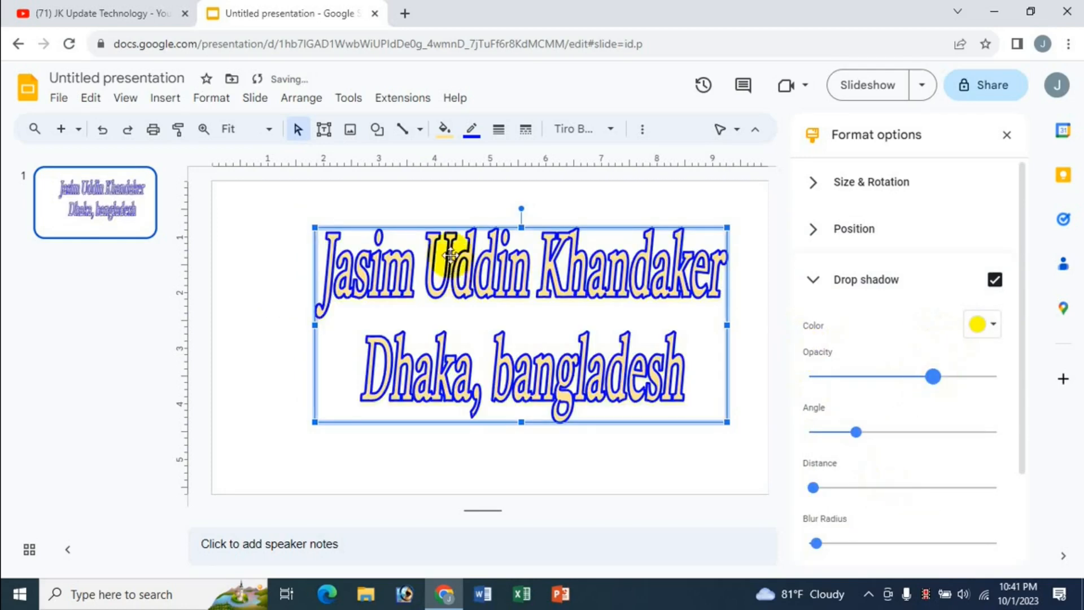
left_click_drag(859, 433, 891, 432)
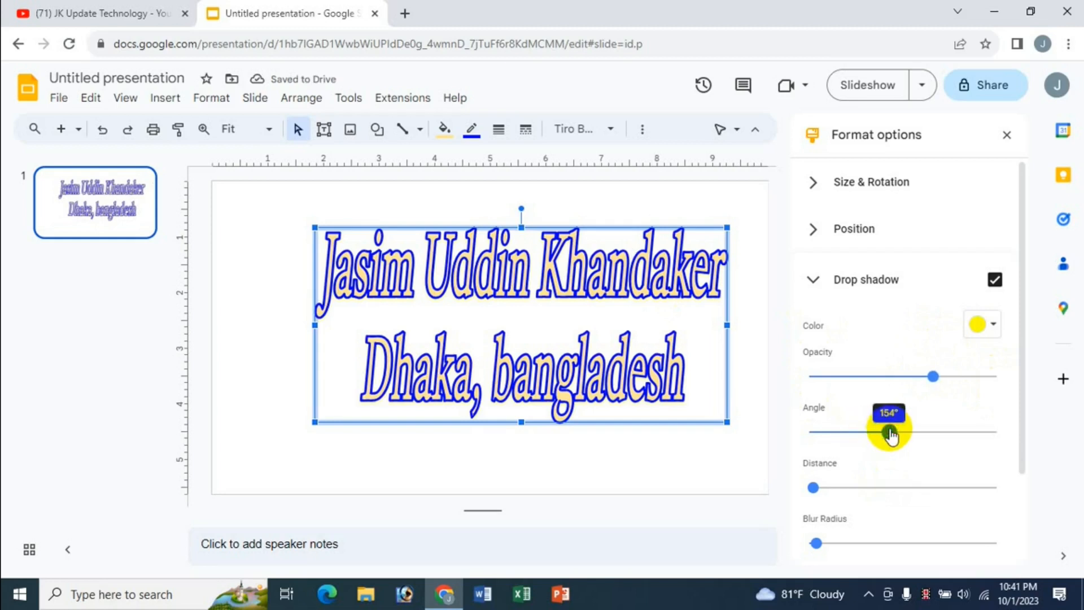
Step: Increase the shadow's distance and blur radius to offset and soften it
scroll(1024, 341, "down", 2)
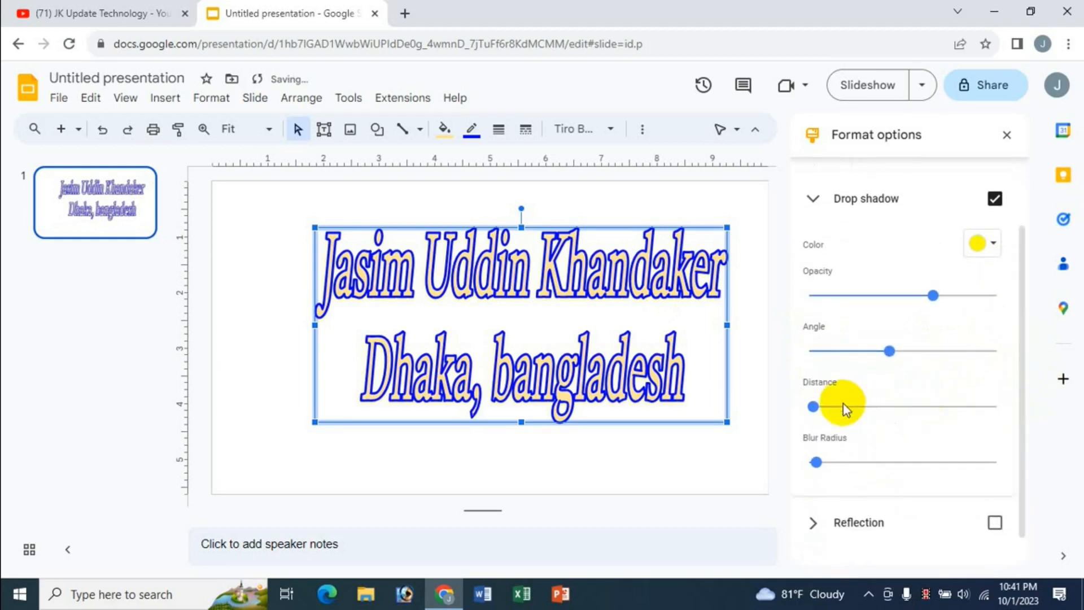
left_click_drag(820, 406, 858, 407)
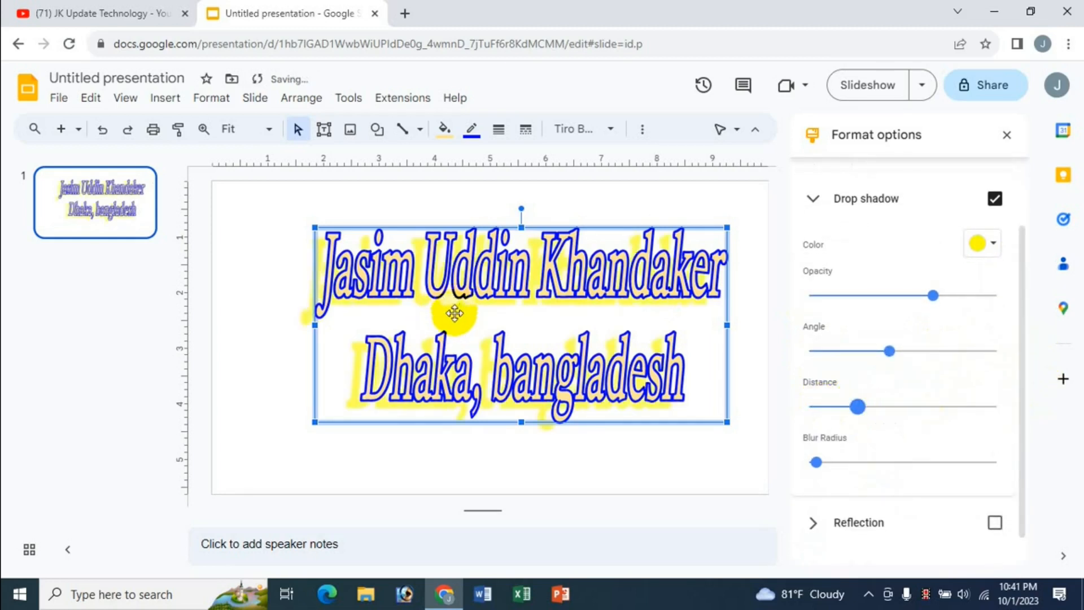
left_click_drag(817, 463, 857, 462)
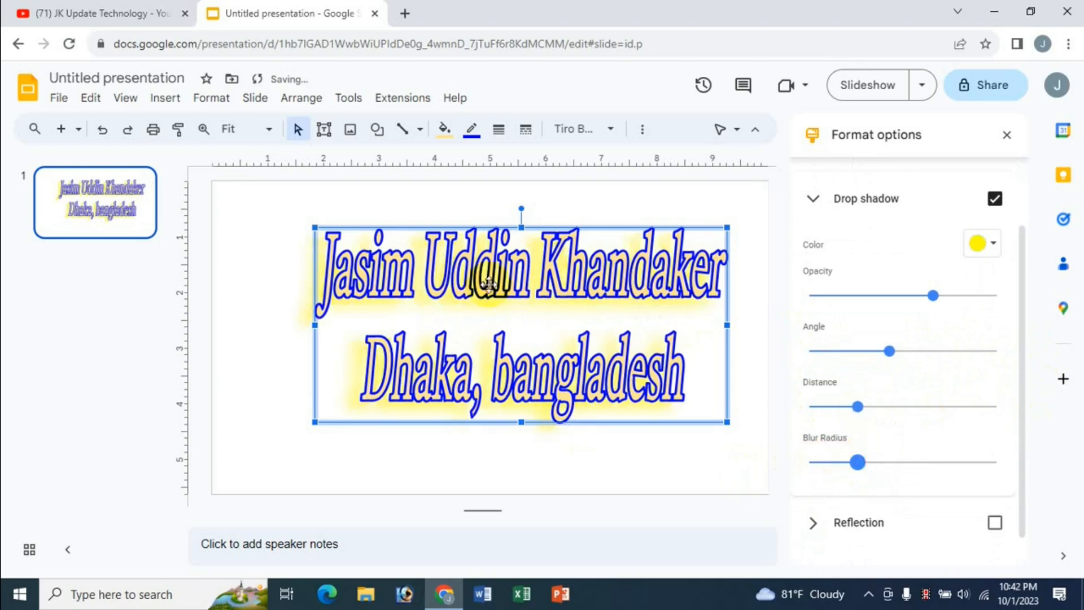
left_click(817, 205)
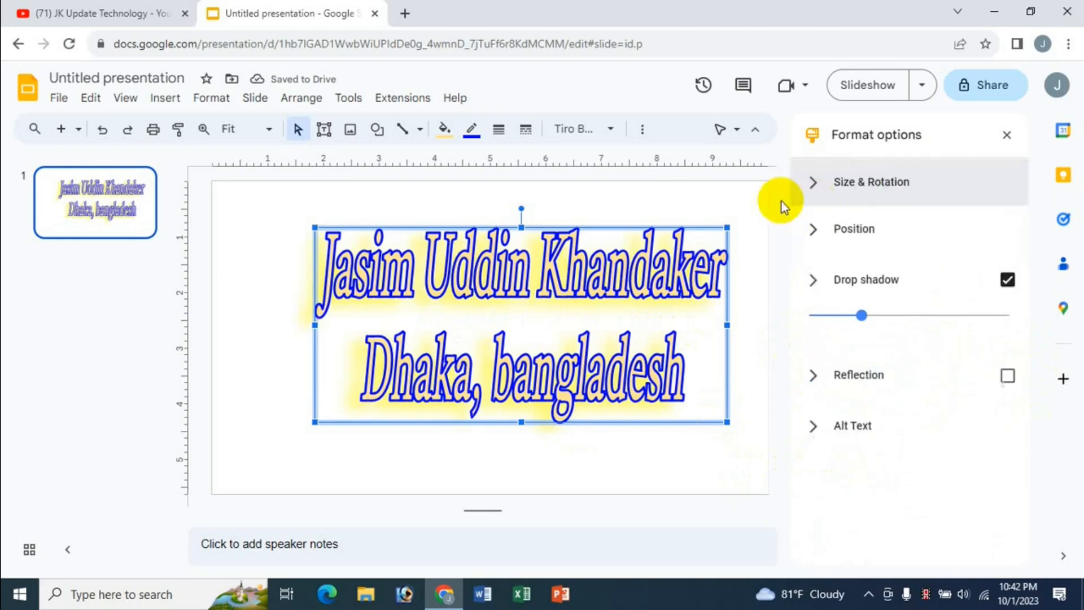
Step: Add a reflection with 78% opacity, distance 22 and size 45%, moving the text box slightly higher
left_click(884, 334)
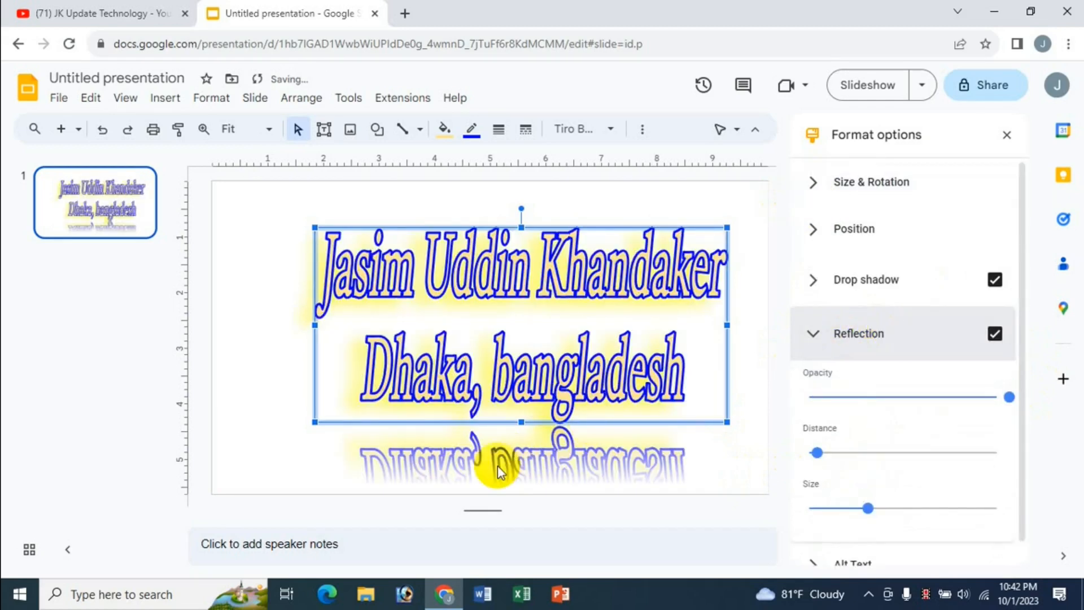
left_click_drag(475, 229, 468, 193)
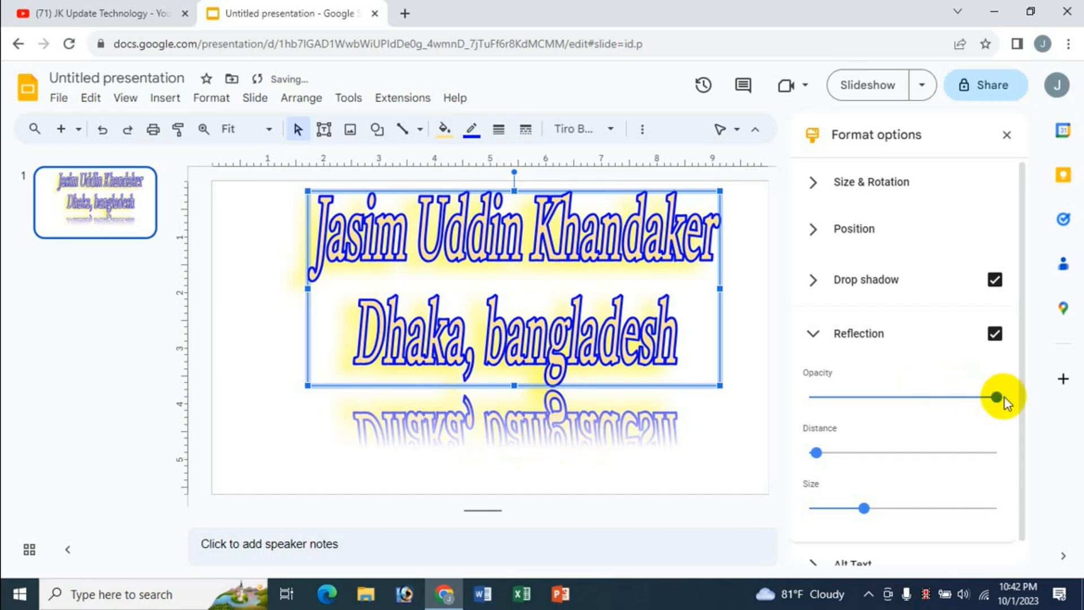
left_click_drag(996, 397, 943, 400)
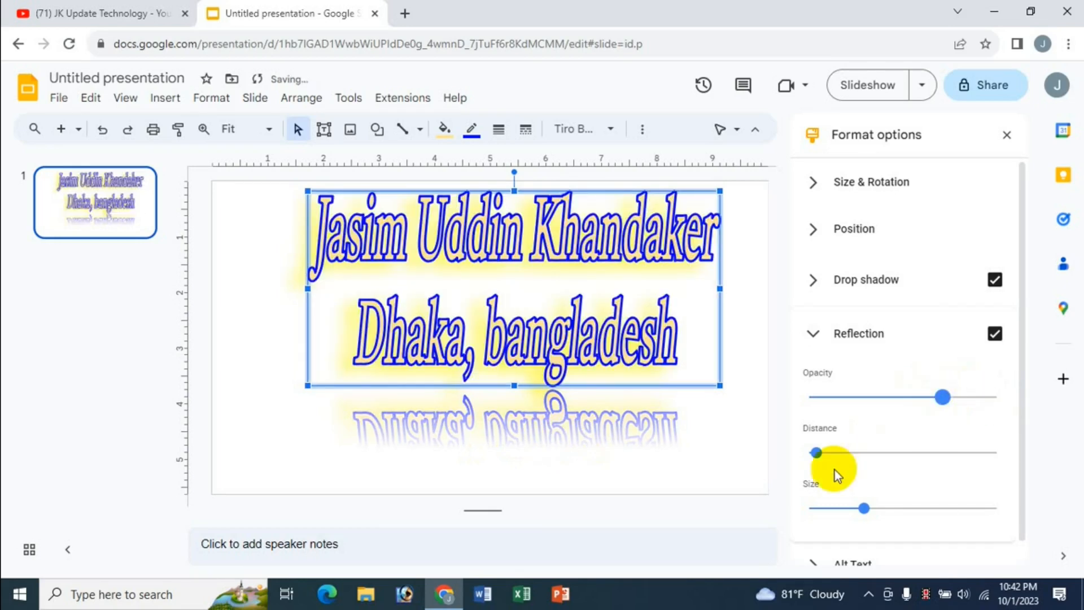
left_click_drag(816, 452, 849, 460)
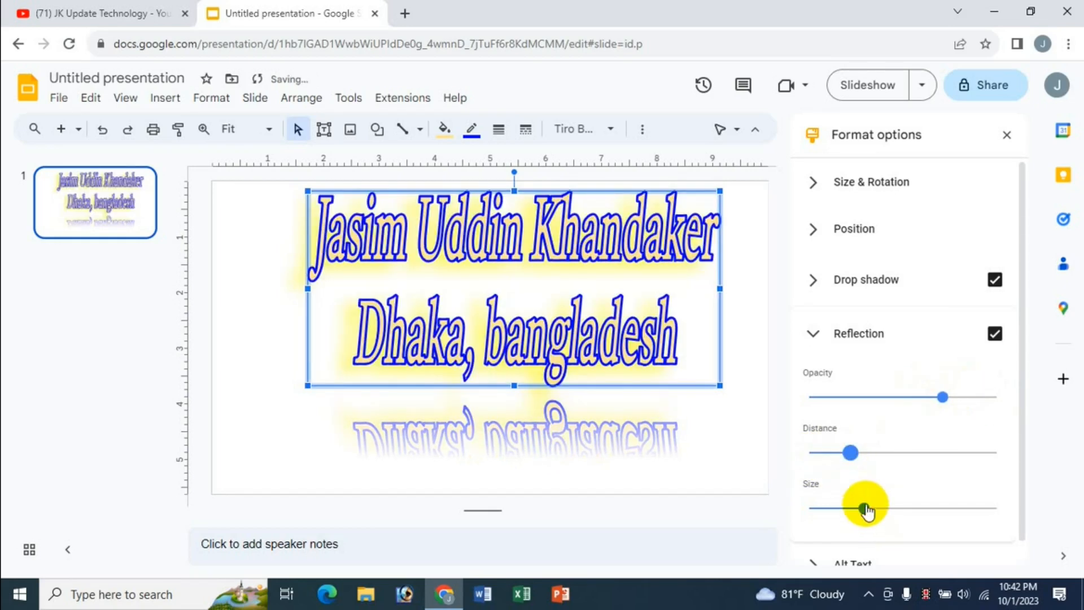
left_click_drag(867, 510, 893, 508)
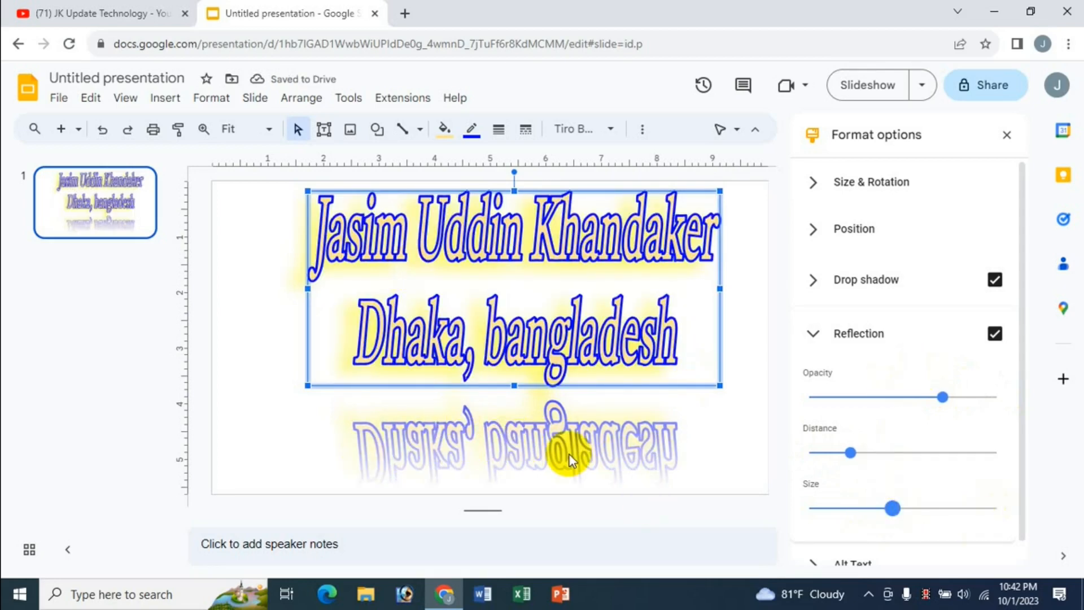
left_click(836, 325)
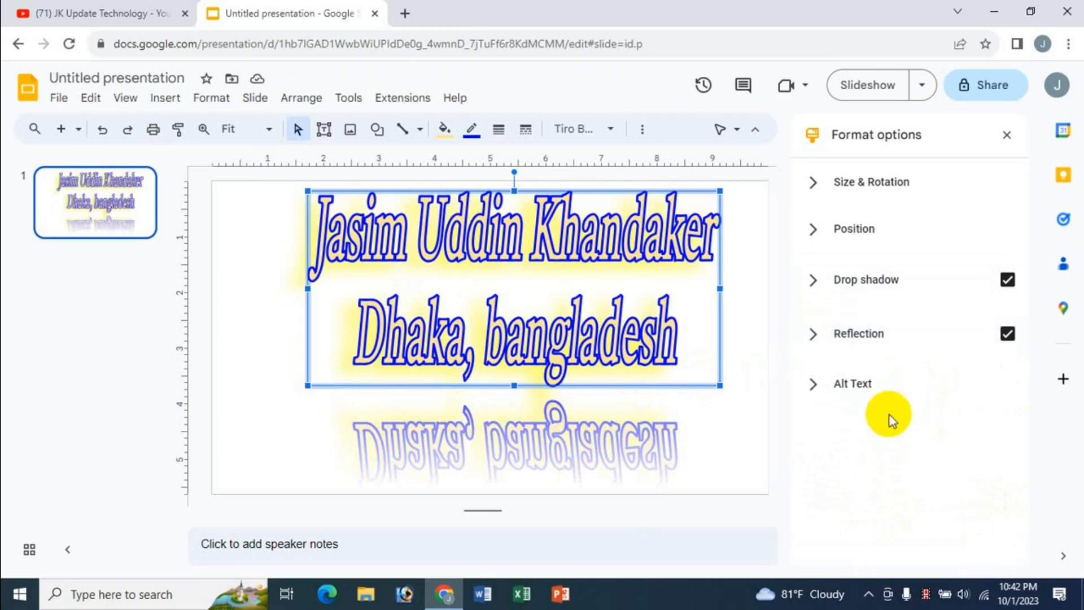
Step: Look through the Alt Text settings, then close the Format options panel
left_click(863, 386)
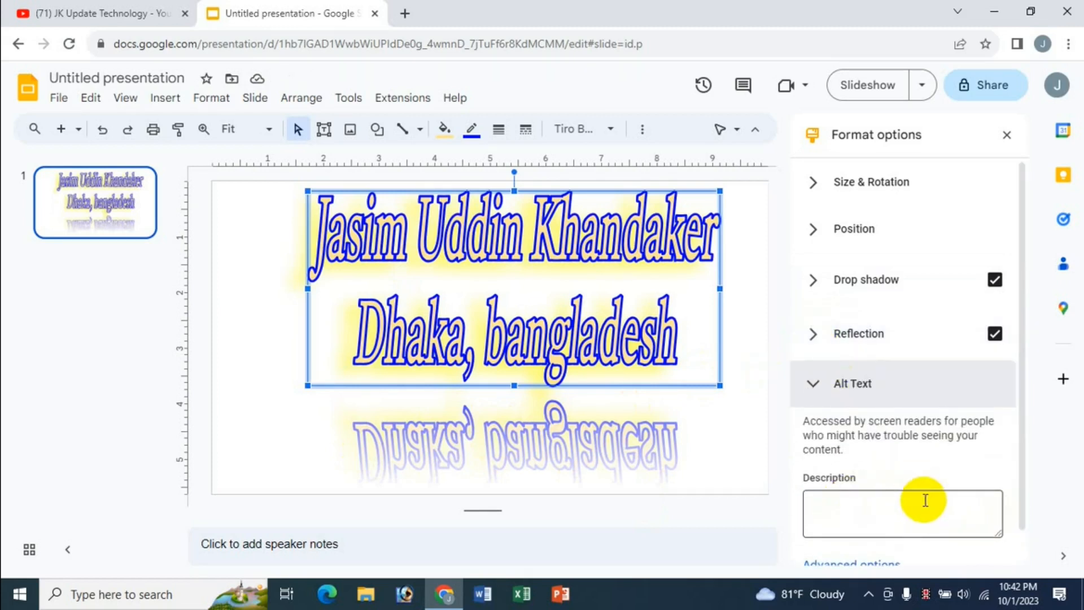
scroll(1020, 474, "down", 1)
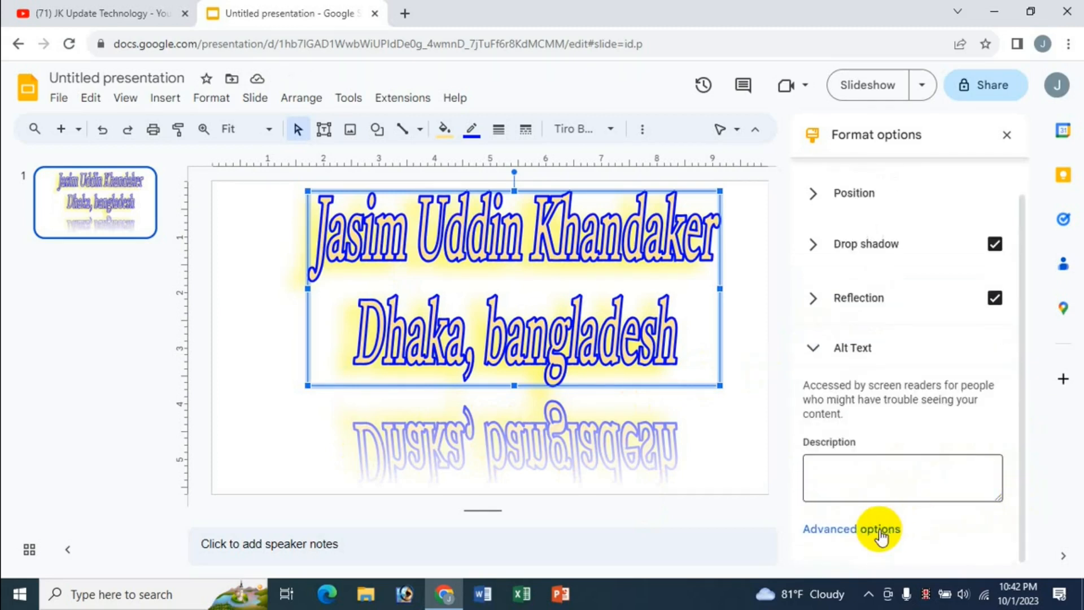
scroll(945, 454, "down", 2)
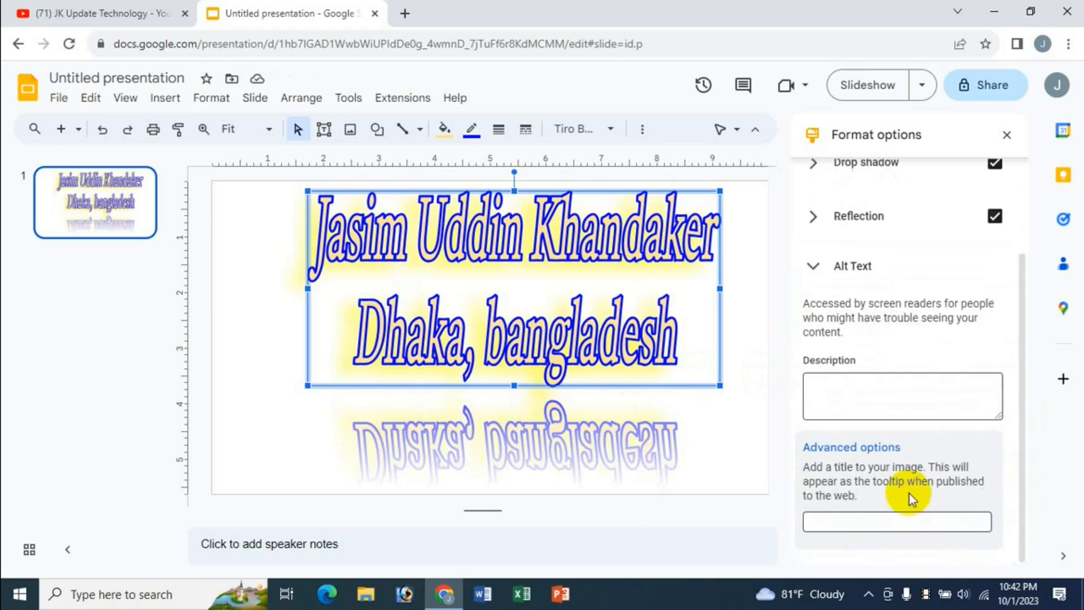
left_click(813, 268)
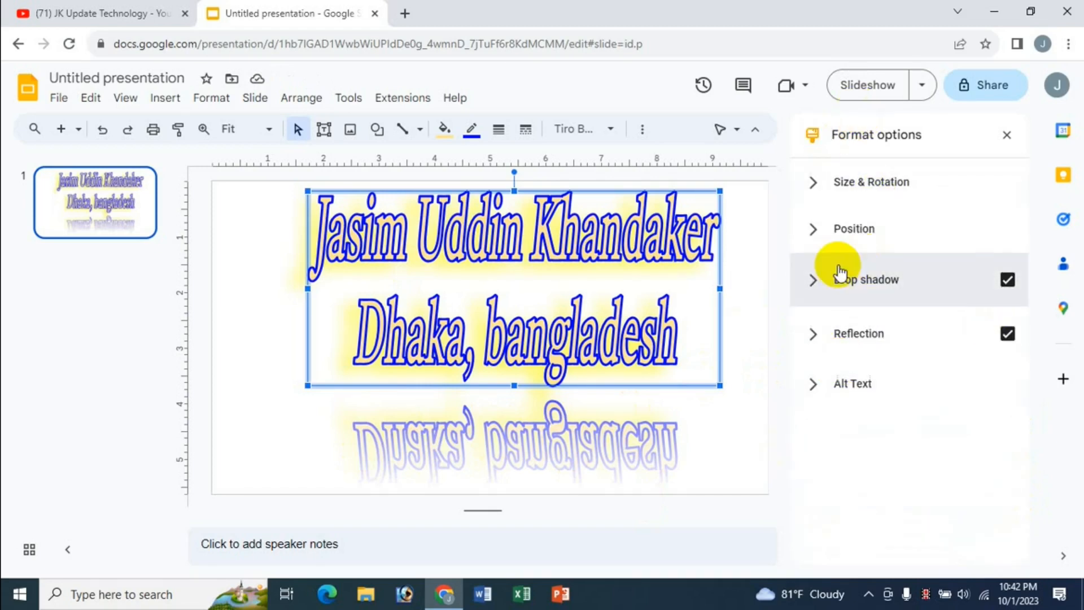
left_click(1006, 134)
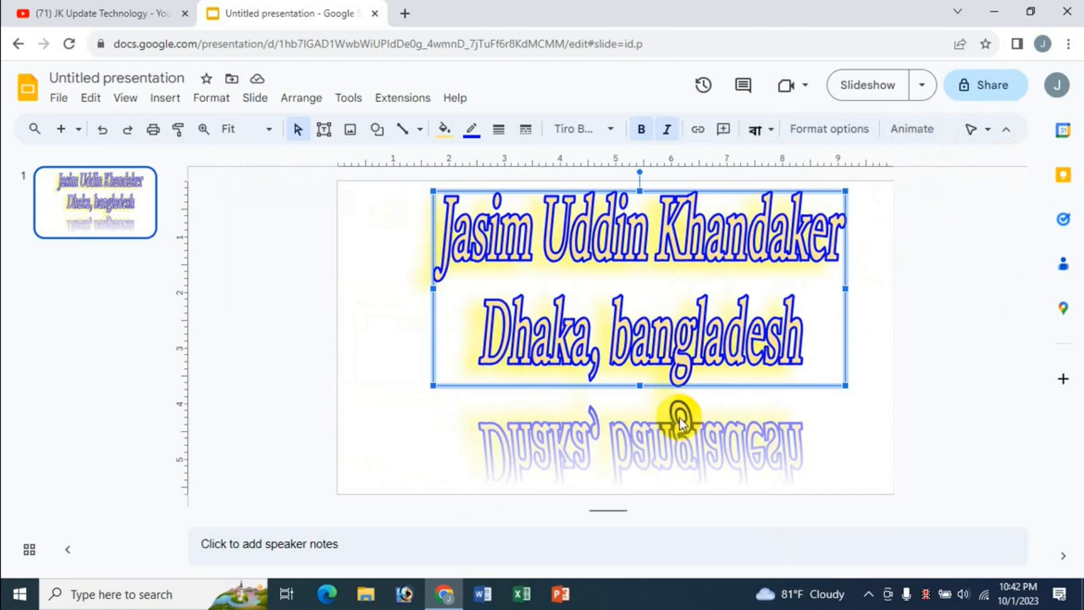
Step: Give the WordArt text a Fly out to right animation
left_click(913, 128)
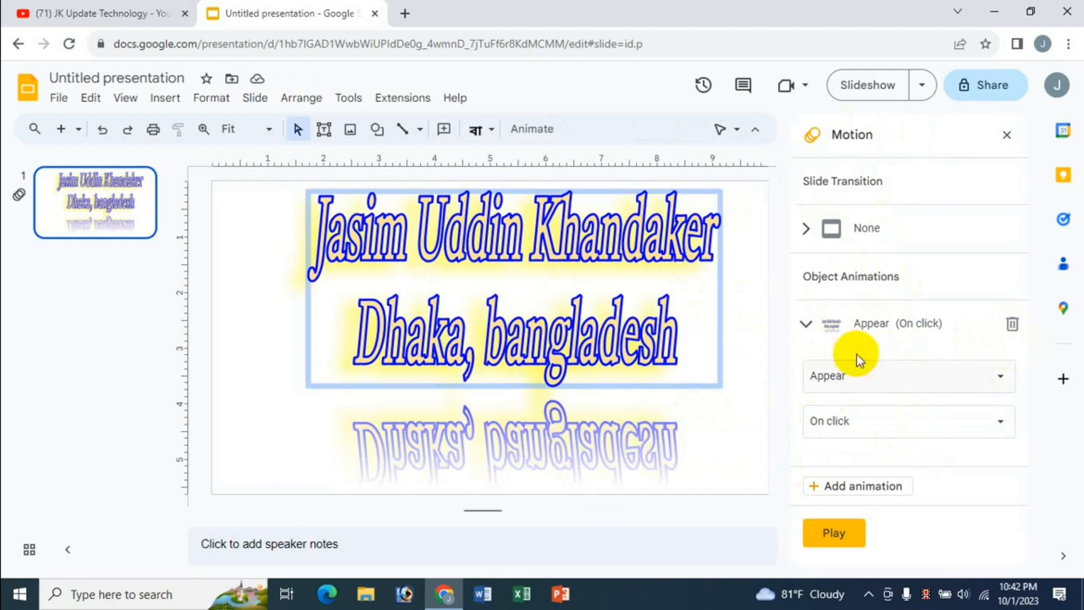
left_click(885, 384)
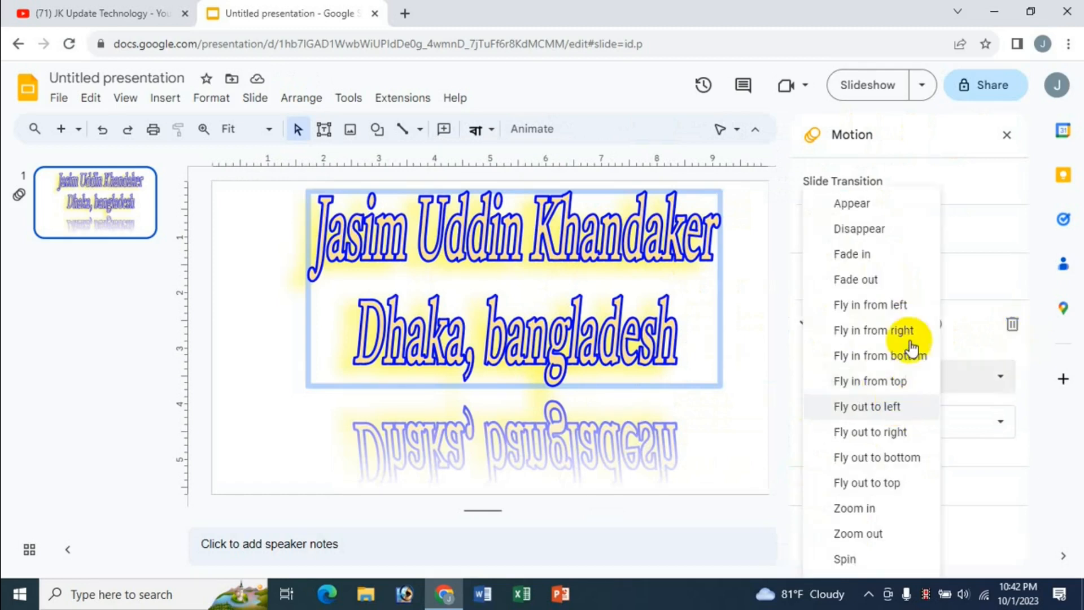
left_click(874, 434)
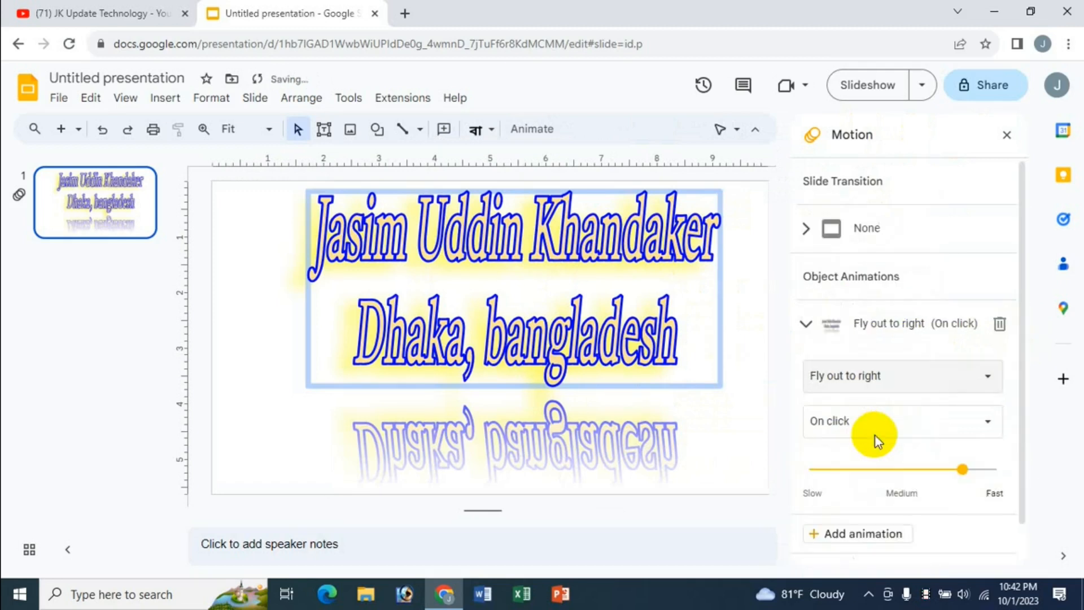
left_click_drag(1022, 364, 1022, 432)
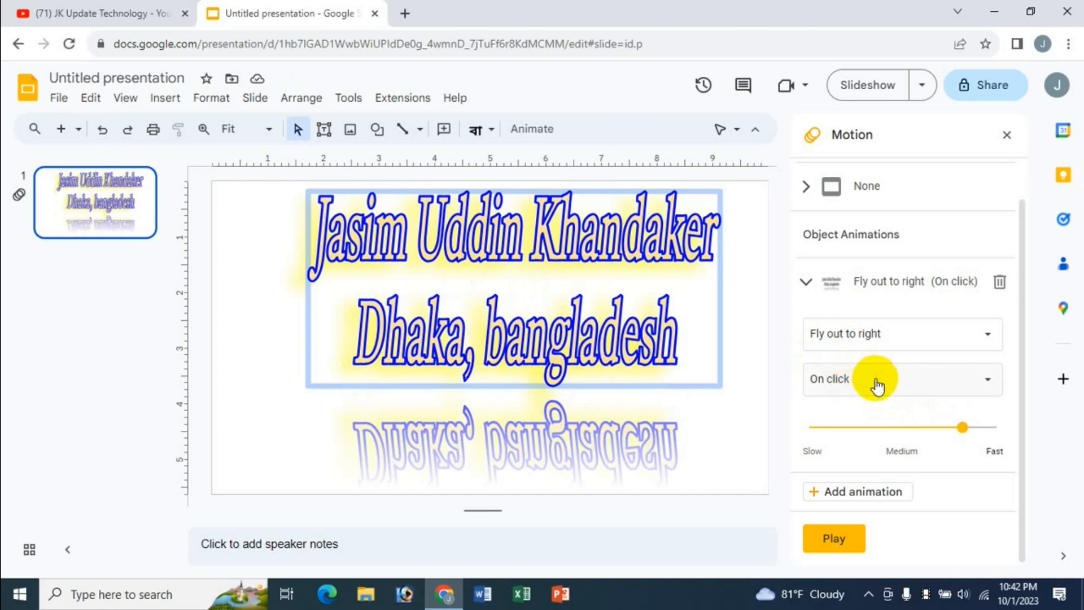
Step: Make the animation start With previous at Medium speed and preview it
left_click(877, 379)
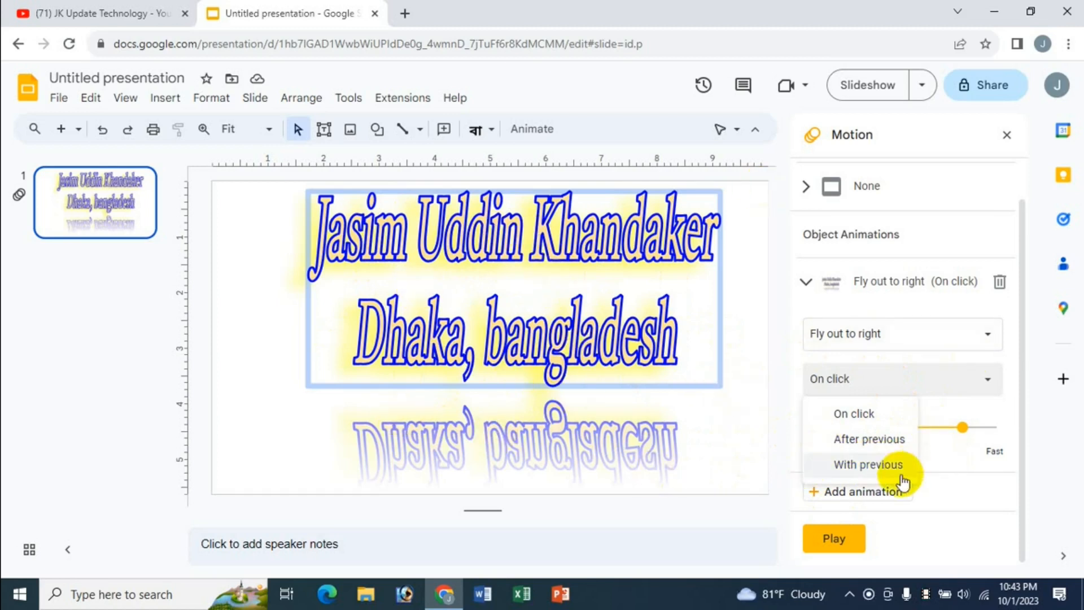
left_click(884, 466)
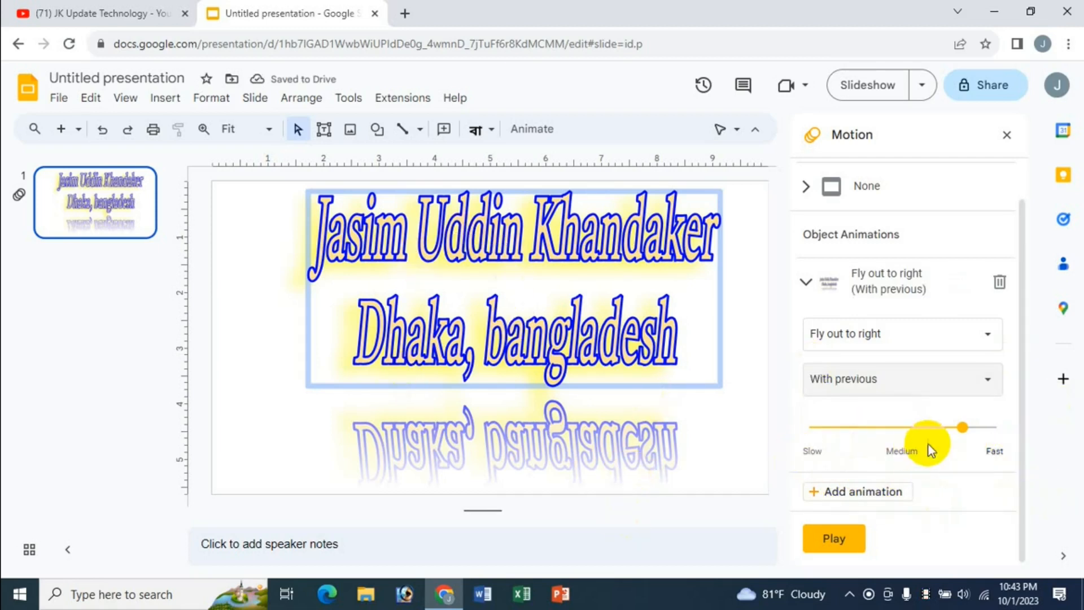
left_click_drag(963, 435, 897, 429)
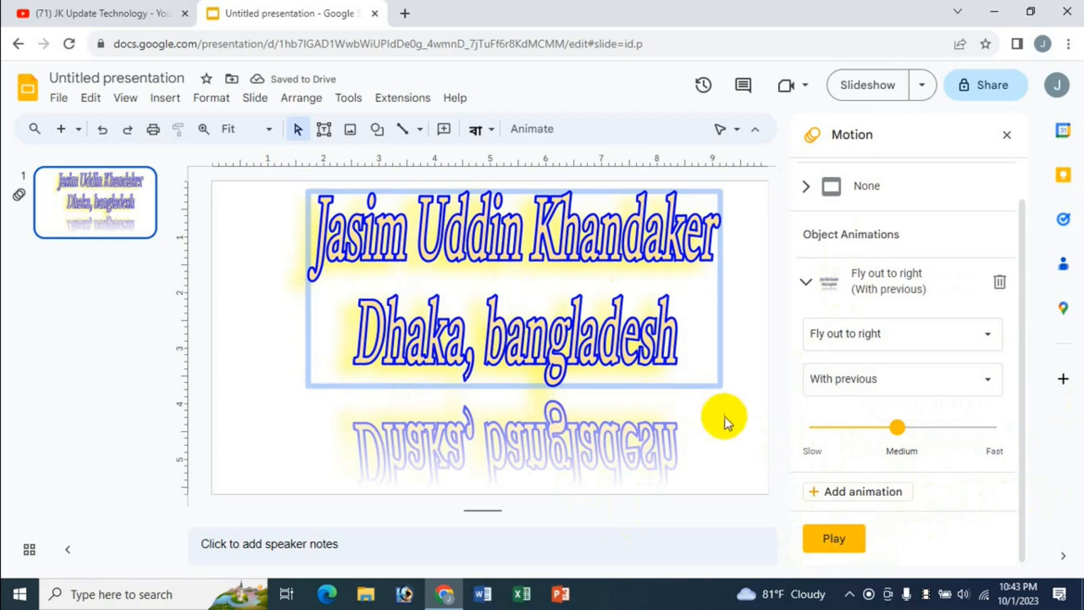
left_click(833, 537)
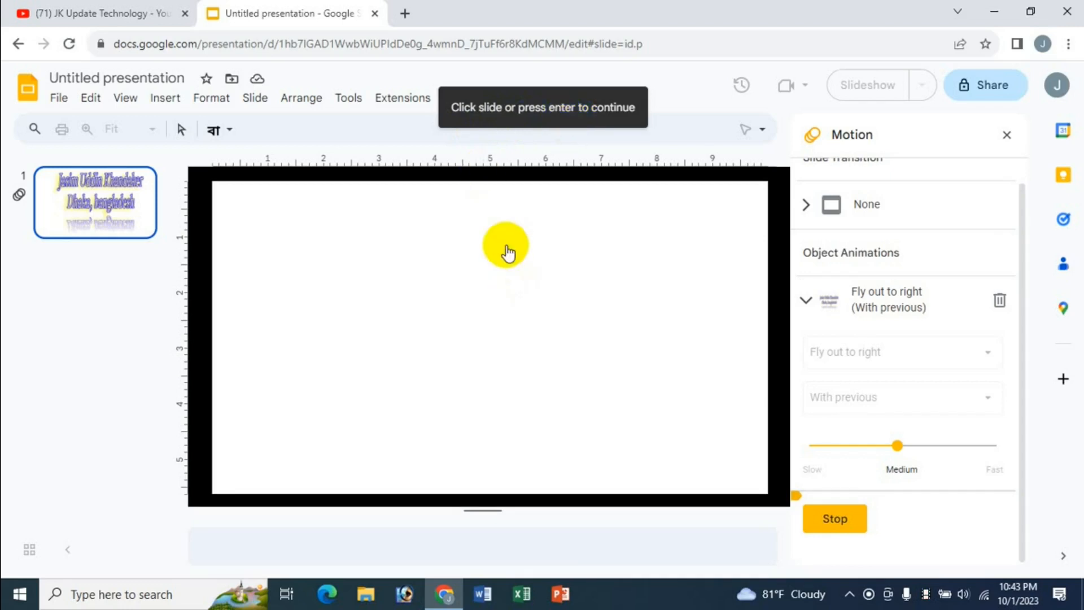
Step: Stop the preview, close the Motion panel, and present the slide full screen before exiting with Esc
left_click(442, 310)
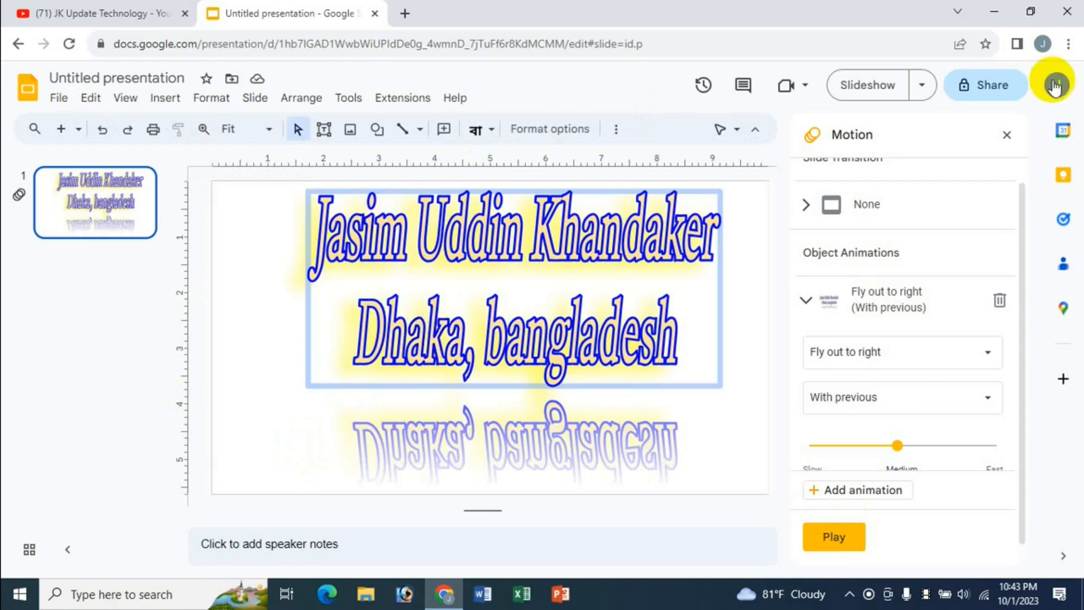
left_click(1006, 134)
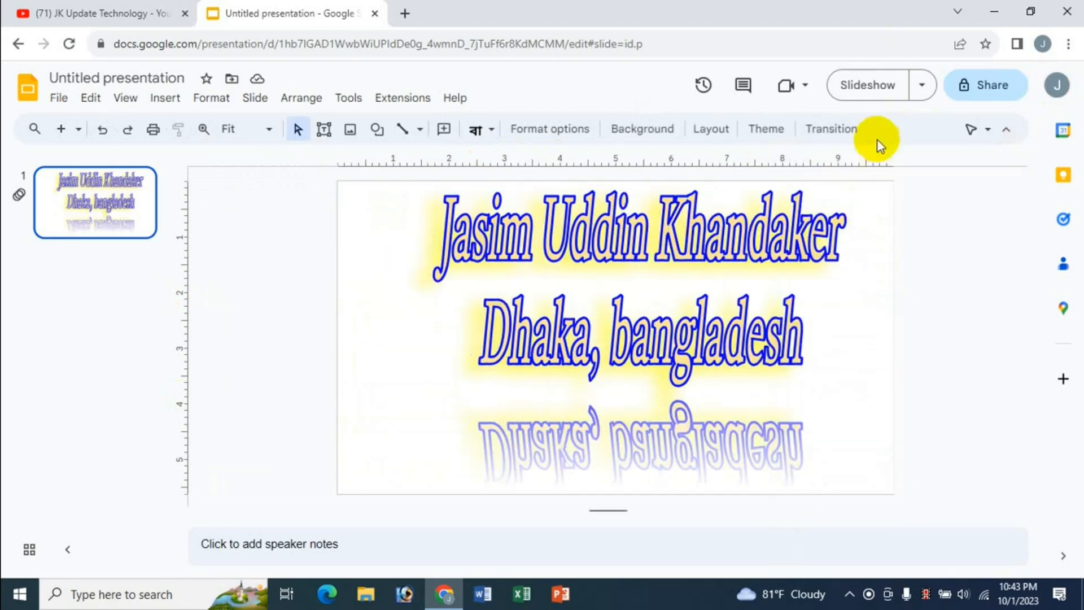
left_click(878, 90)
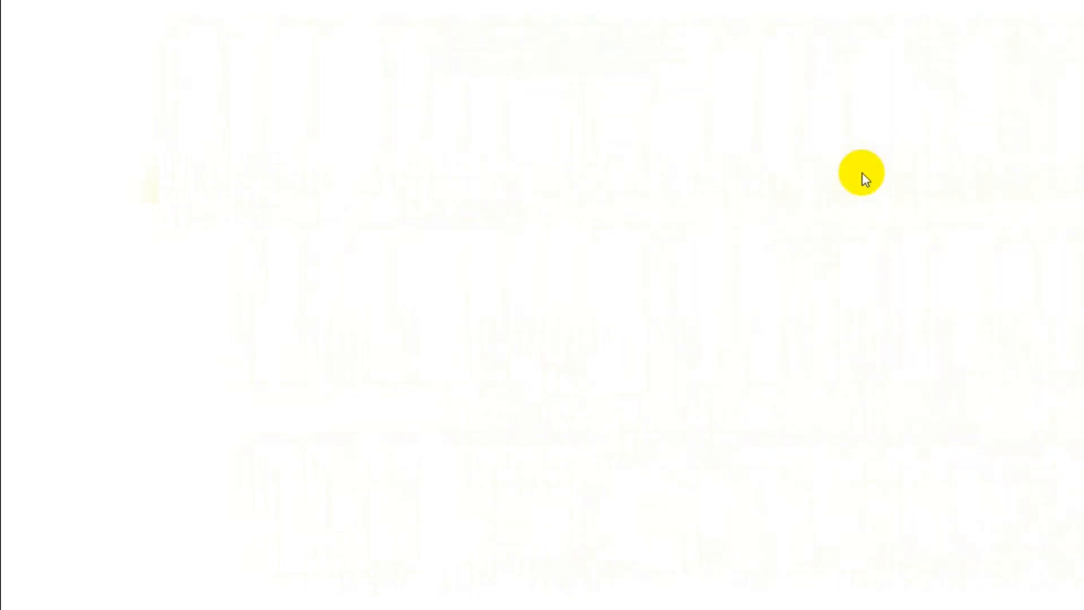
key("Escape")
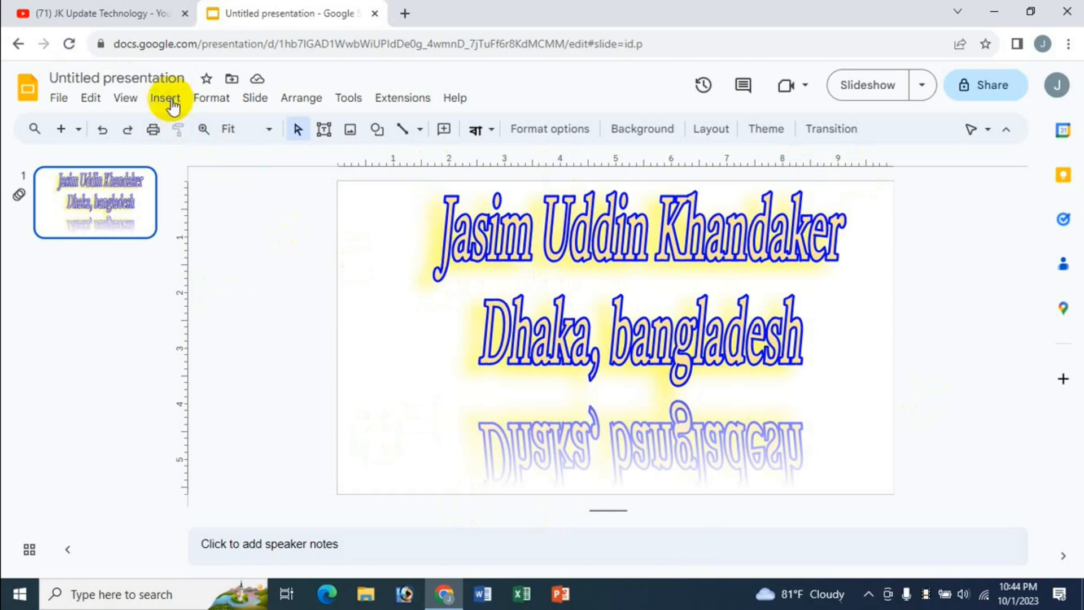
left_click(167, 99)
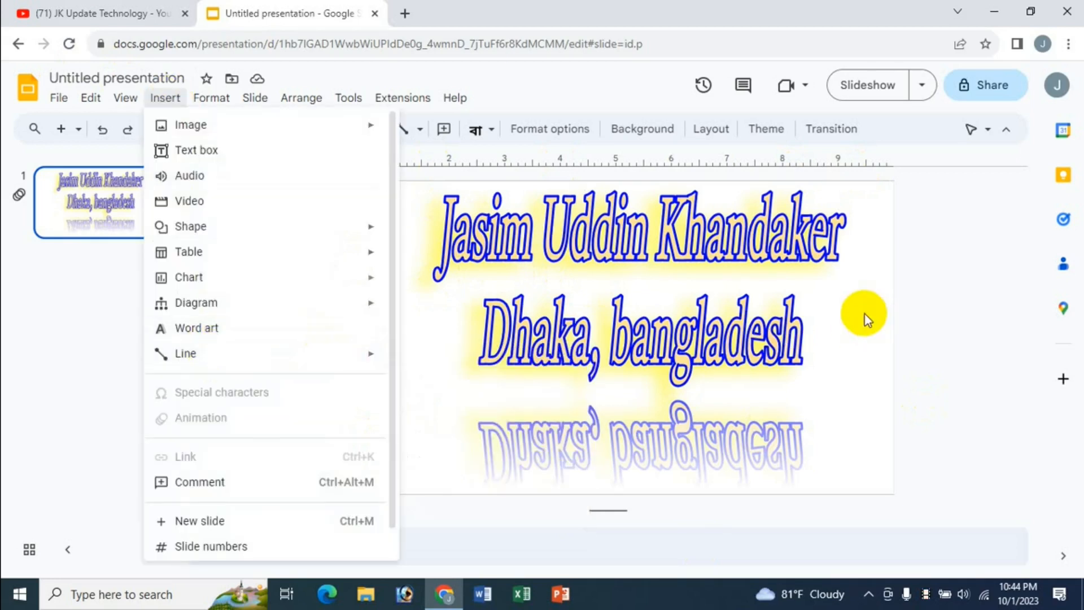
left_click(701, 236)
left_click(703, 302)
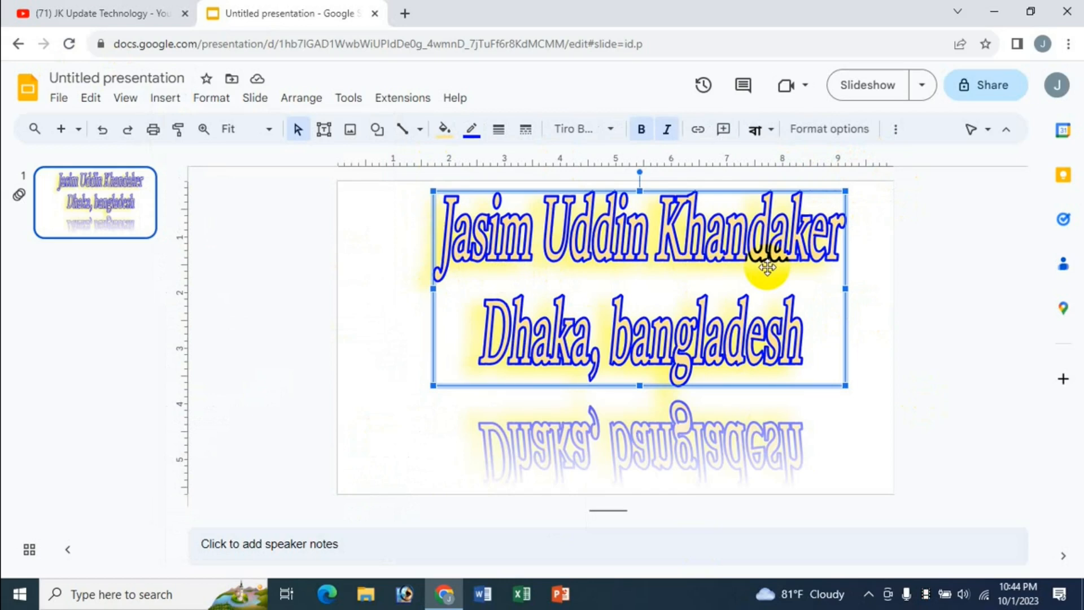
Step: Switch to the YouTube tab showing the JK Update Technology channel's videos
left_click(104, 15)
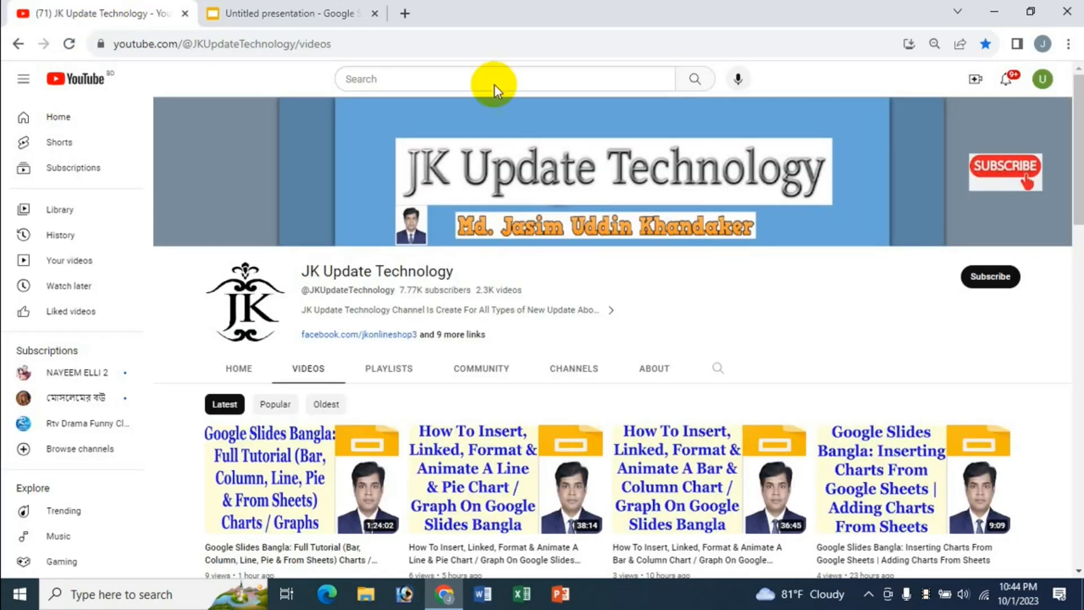